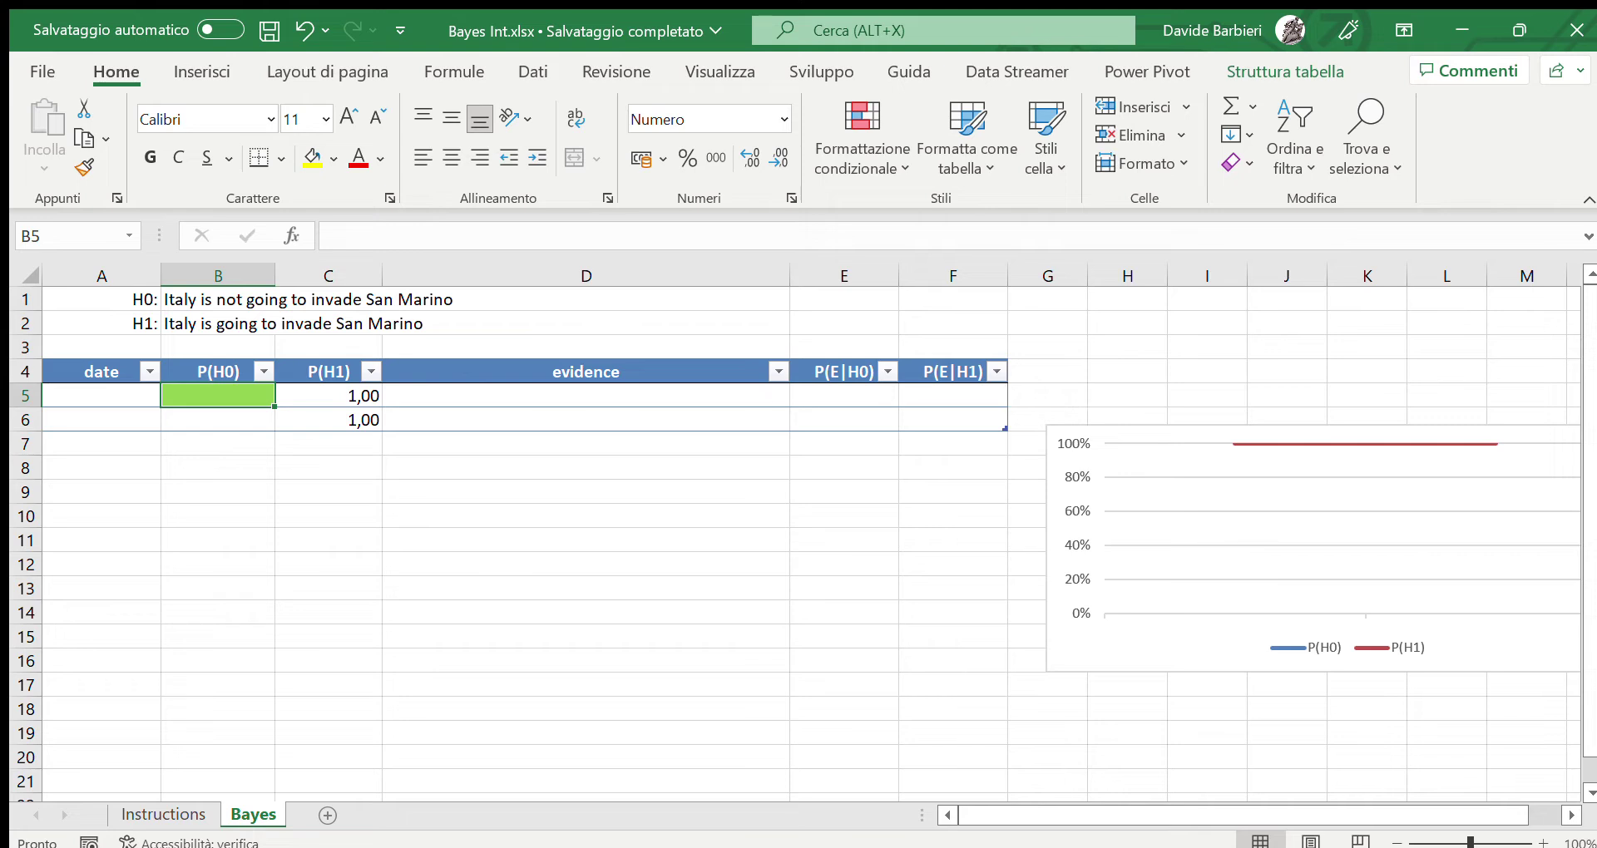
Step: Enter 0,9 as the starting P(H0) in B5, making P(H1) 0,10
{"action": "type", "text": "0,9"}
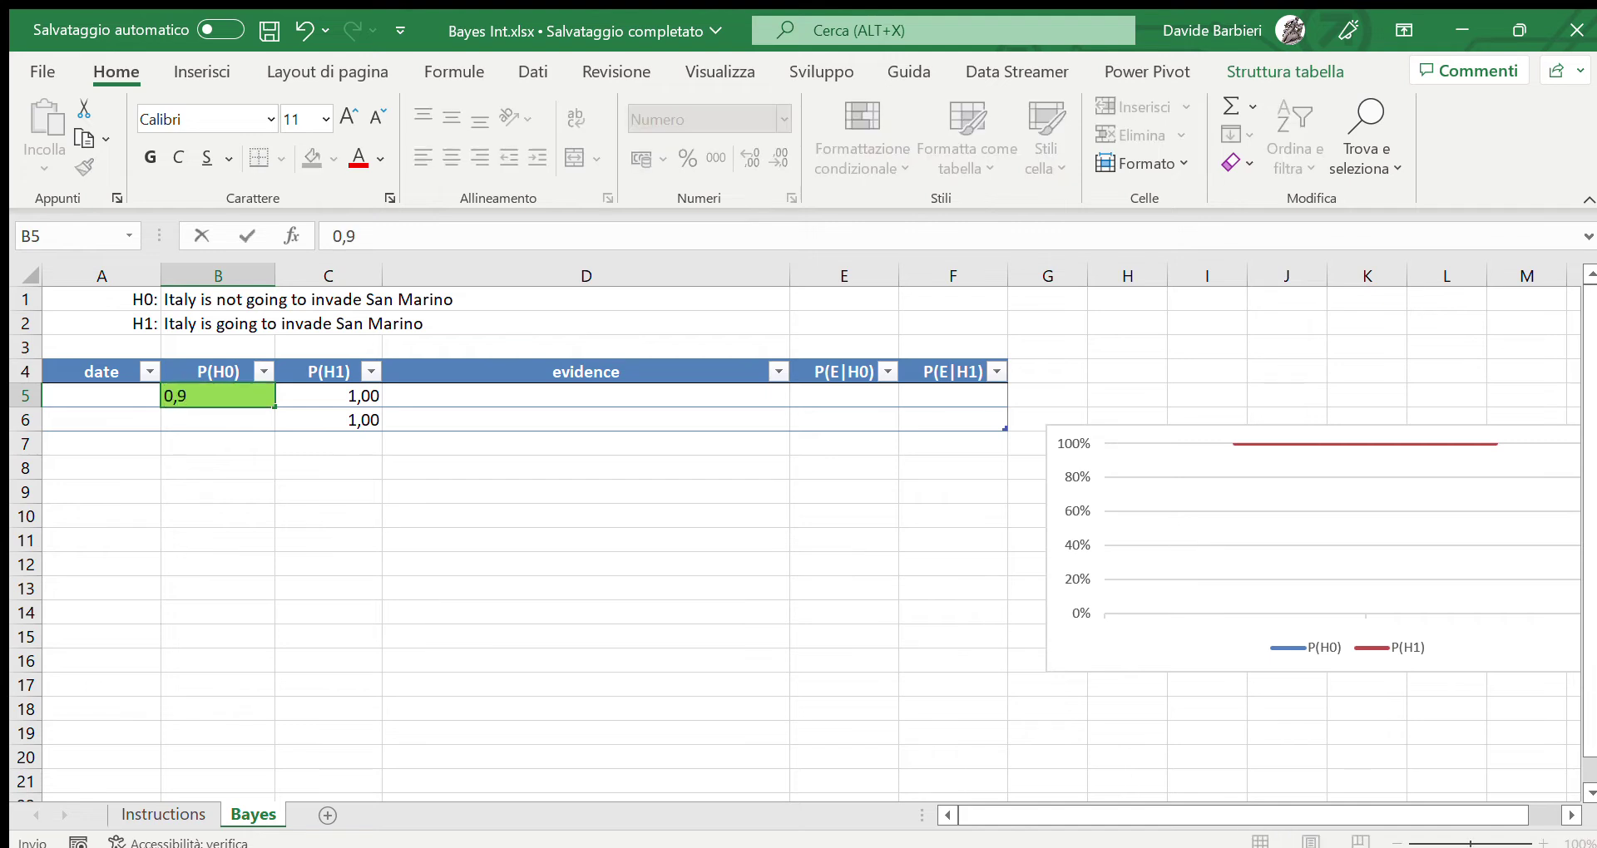
{"action": "key", "text": "Tab"}
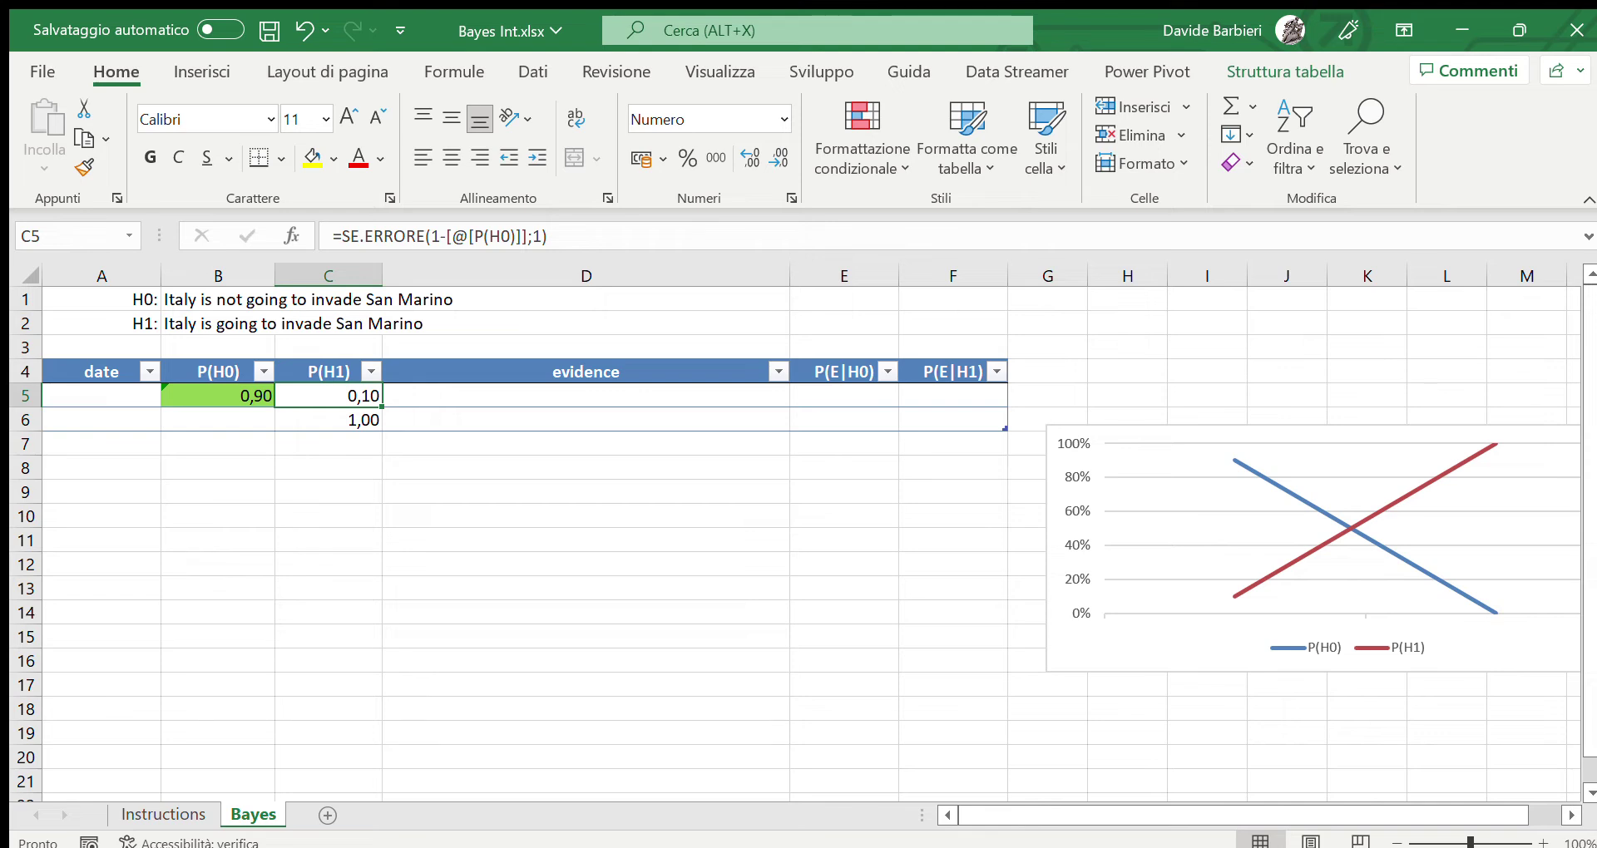
Step: Fill the first row with date 25-9 and evidence 'San Marino requires visa to EU citizens'
{"action": "left_click", "coordinate": [102, 395]}
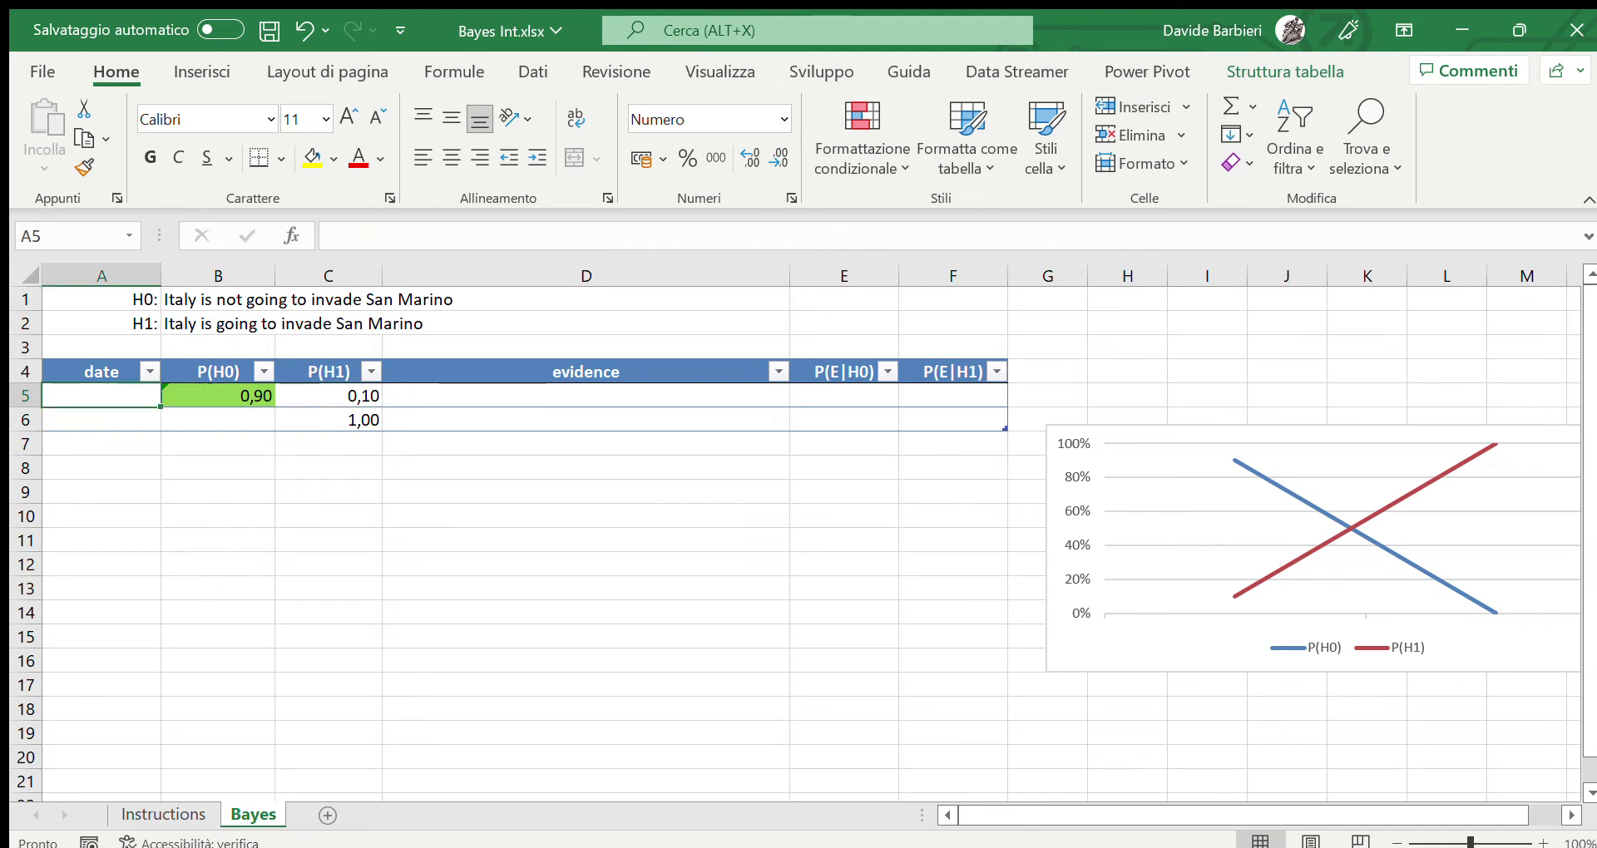
{"action": "type", "text": "25-9"}
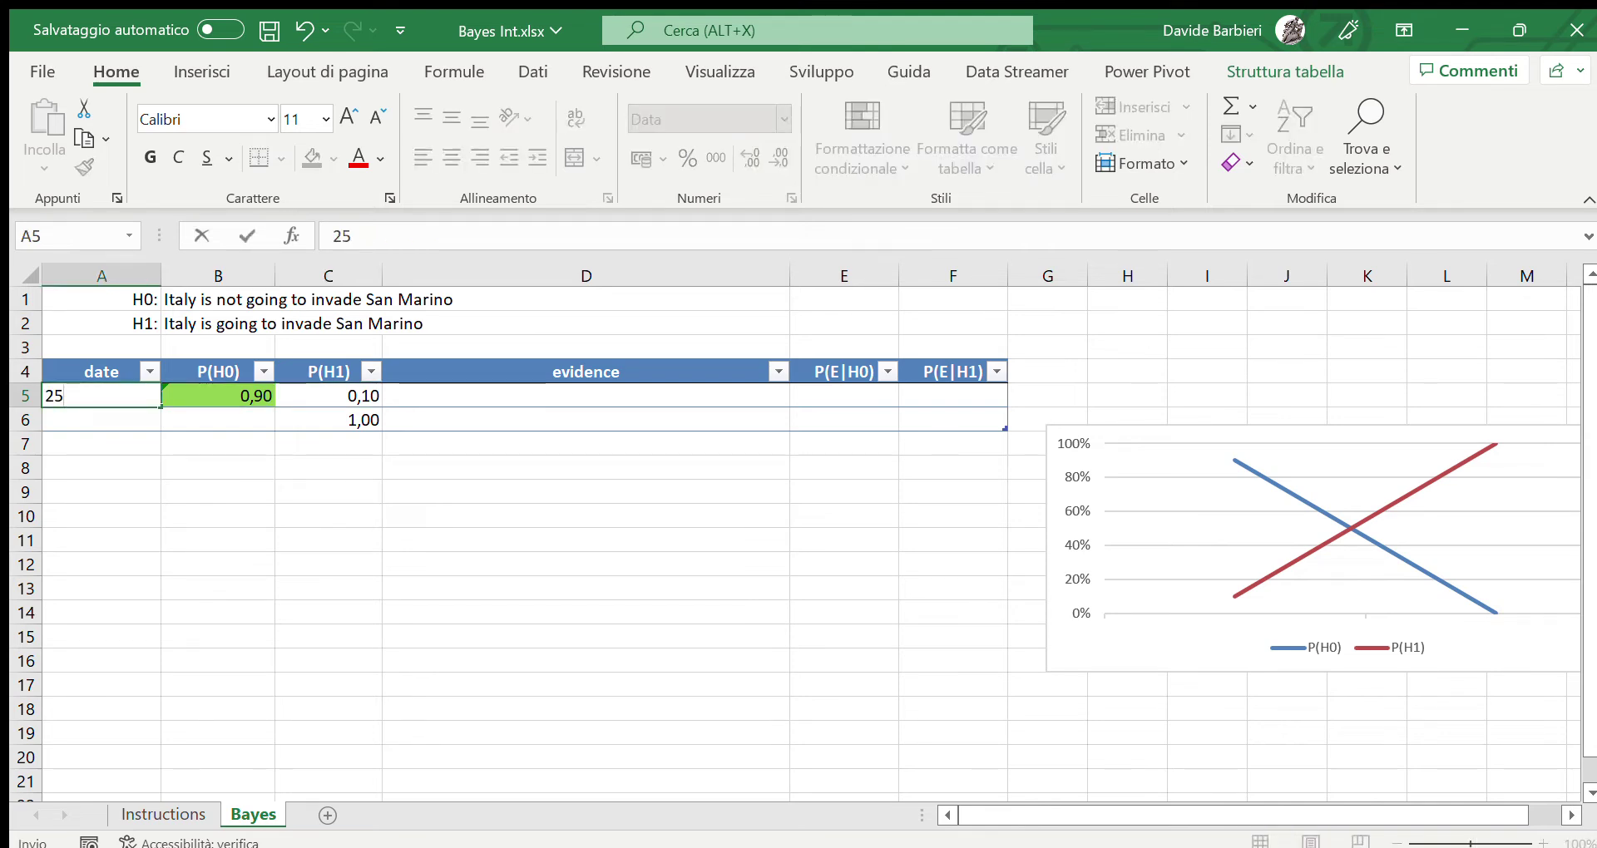
{"action": "key", "text": "Tab"}
{"action": "key", "text": "Tab"}
{"action": "key", "text": "Tab"}
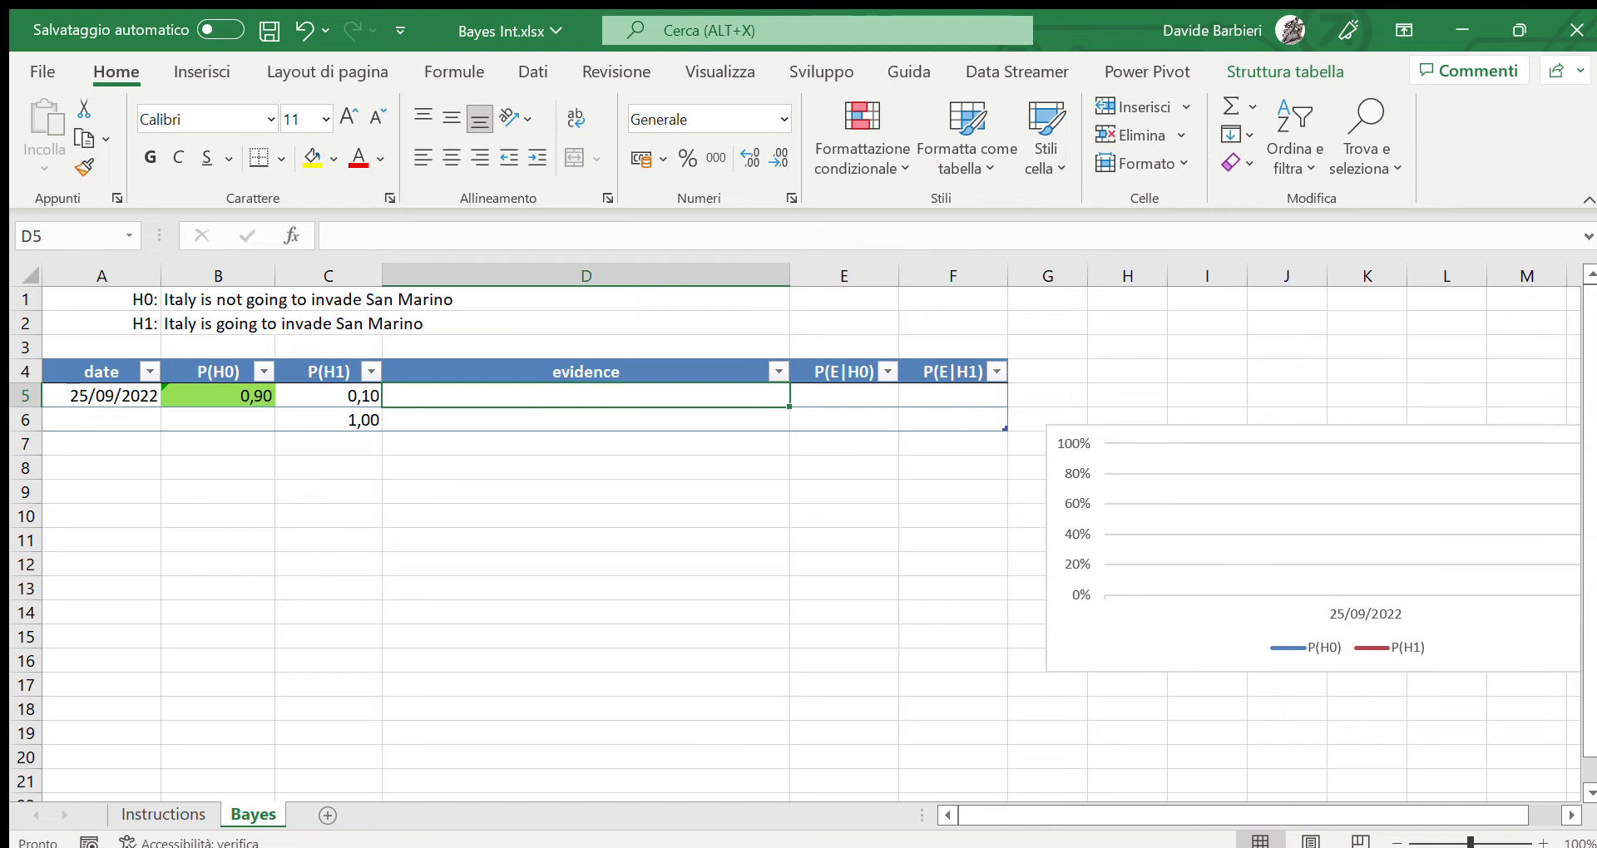
{"action": "type", "text": "Sa"}
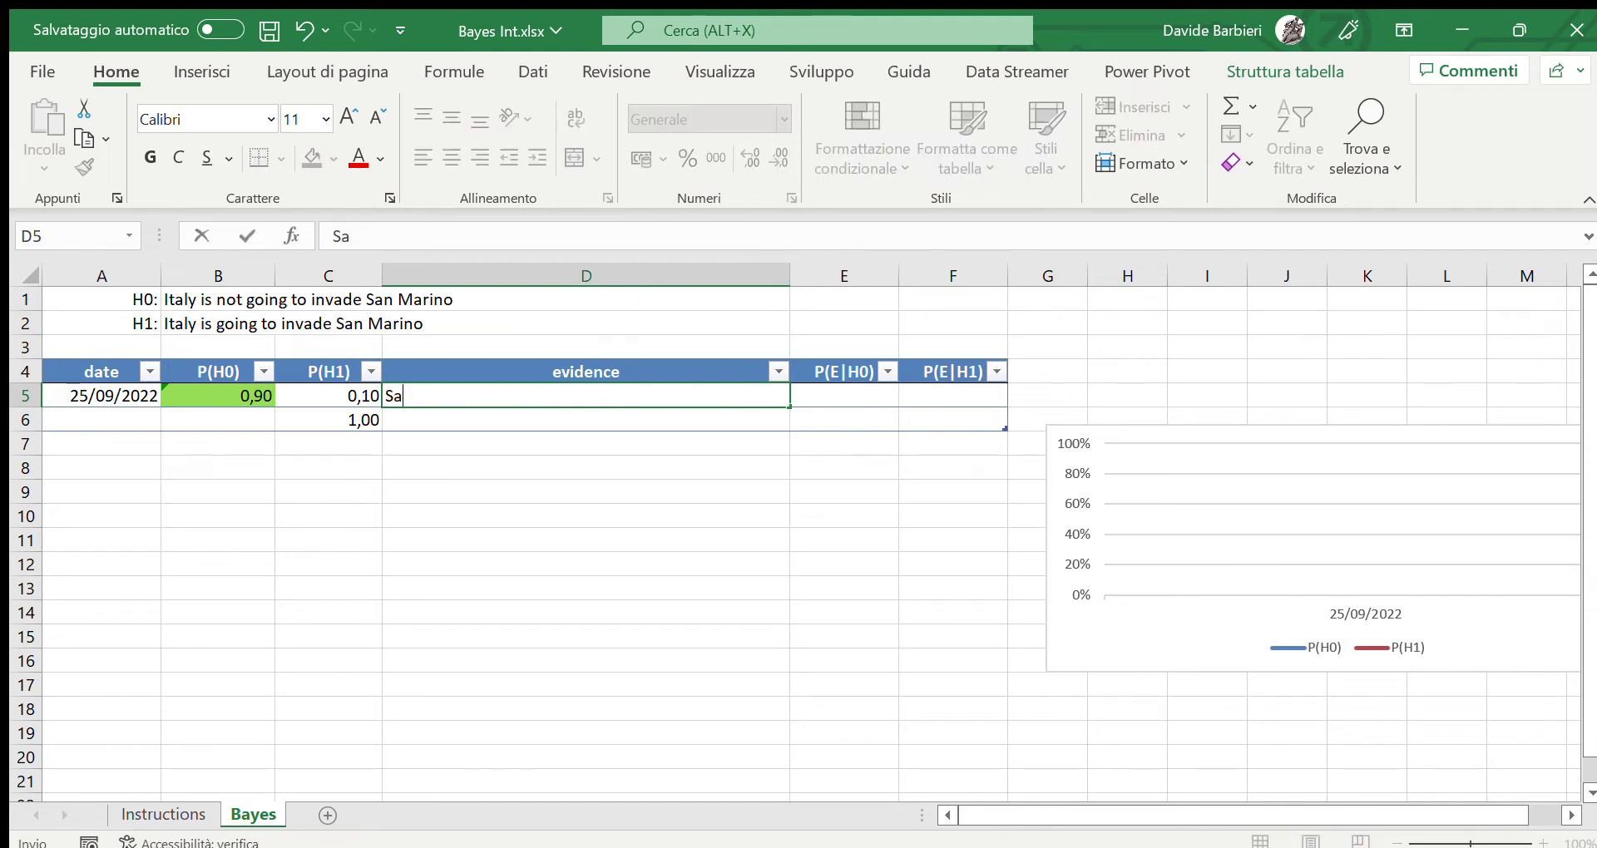
{"action": "type", "text": "n Marino re"}
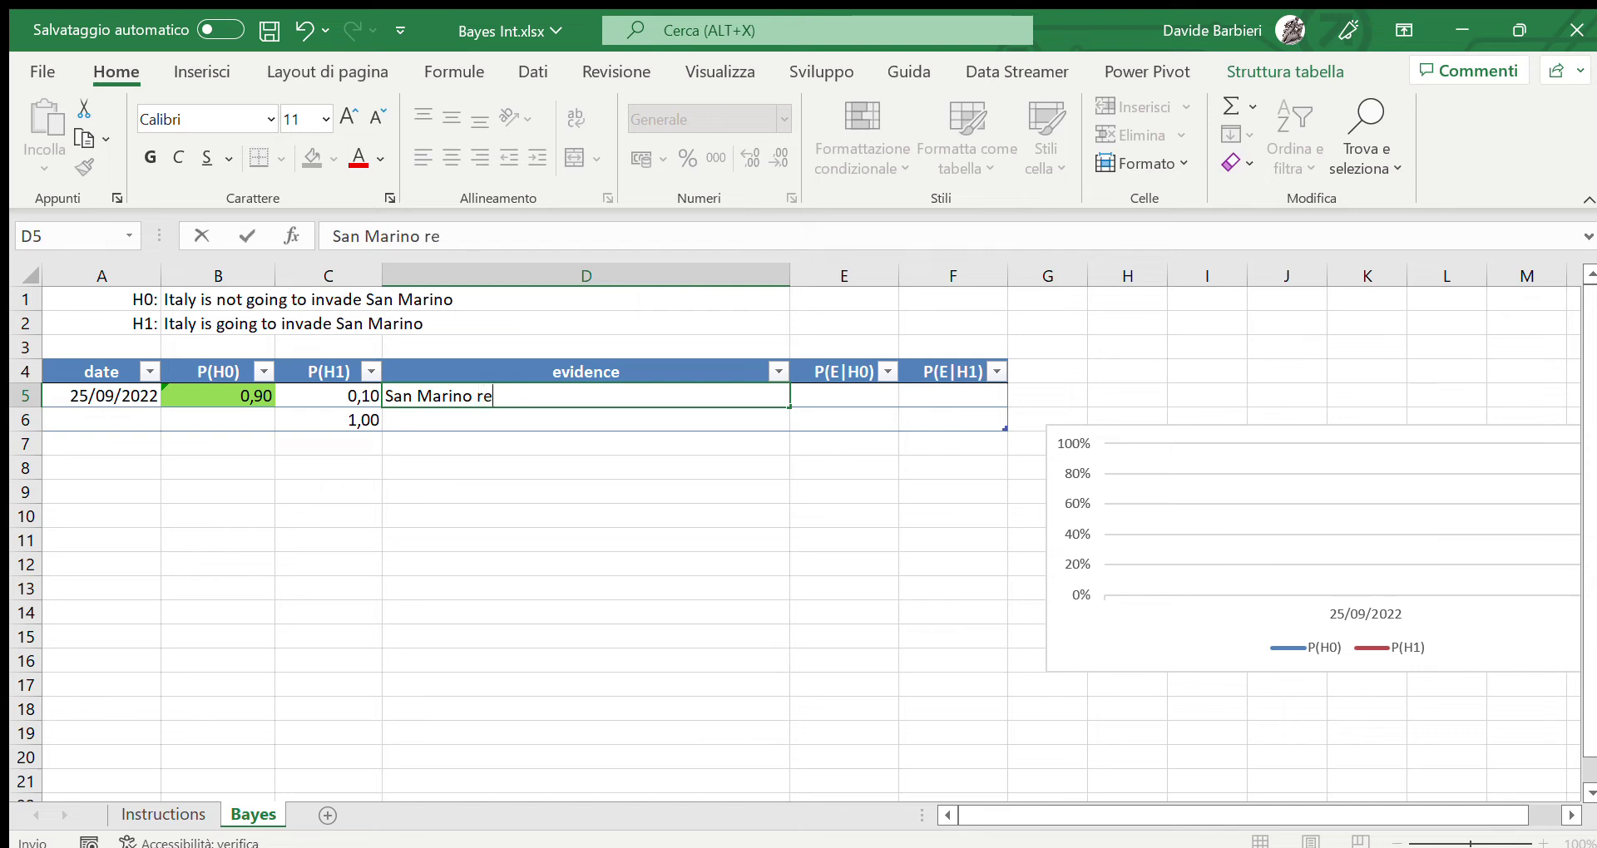
{"action": "type", "text": "quires visa"}
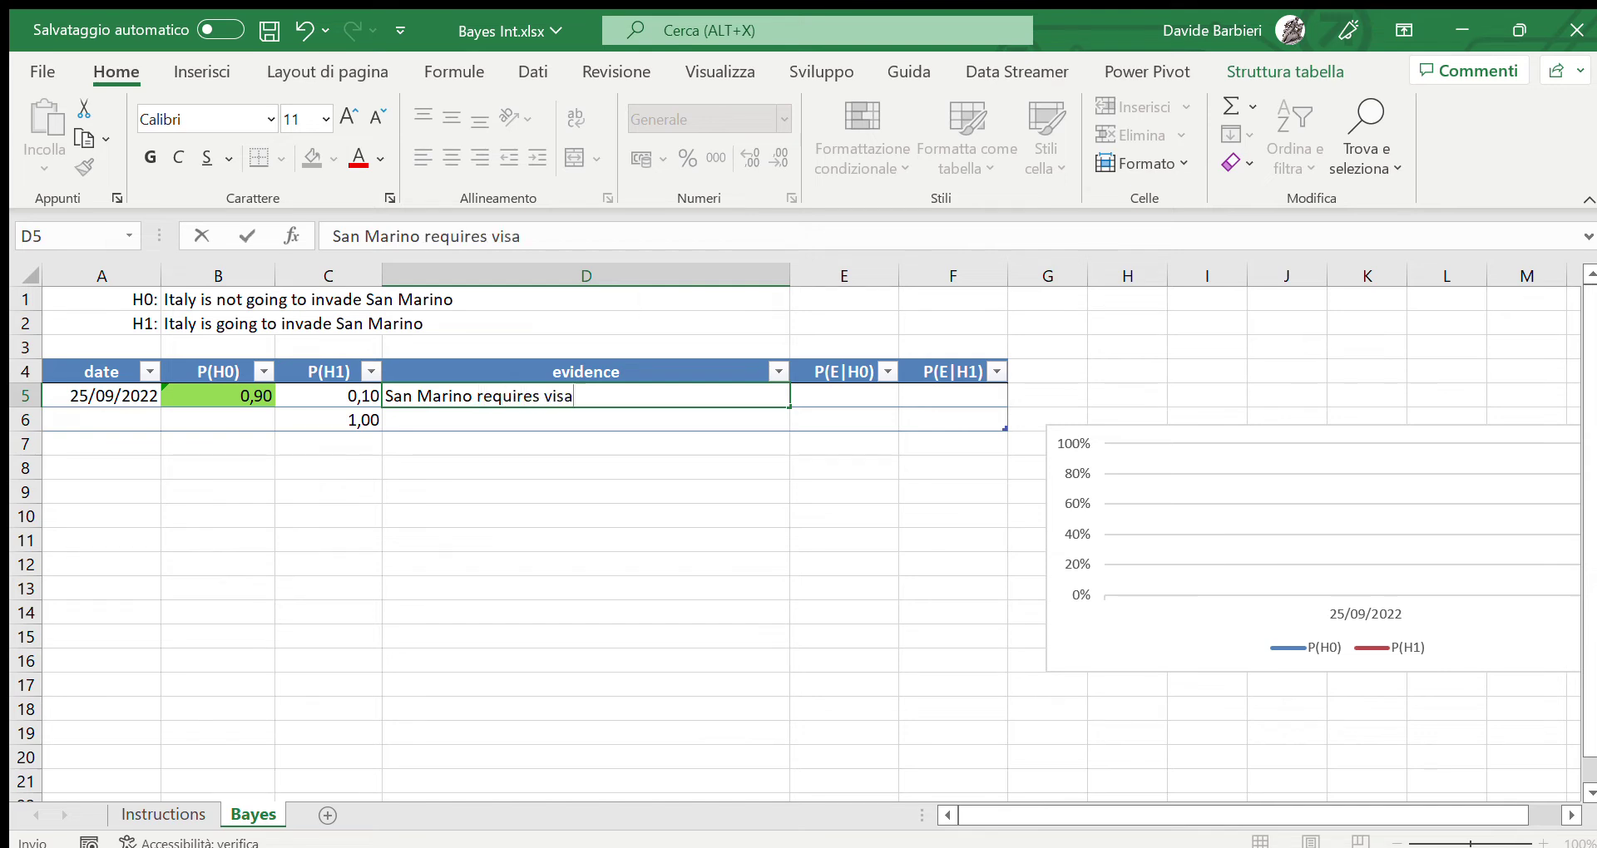
{"action": "type", "text": " to EU citizens"}
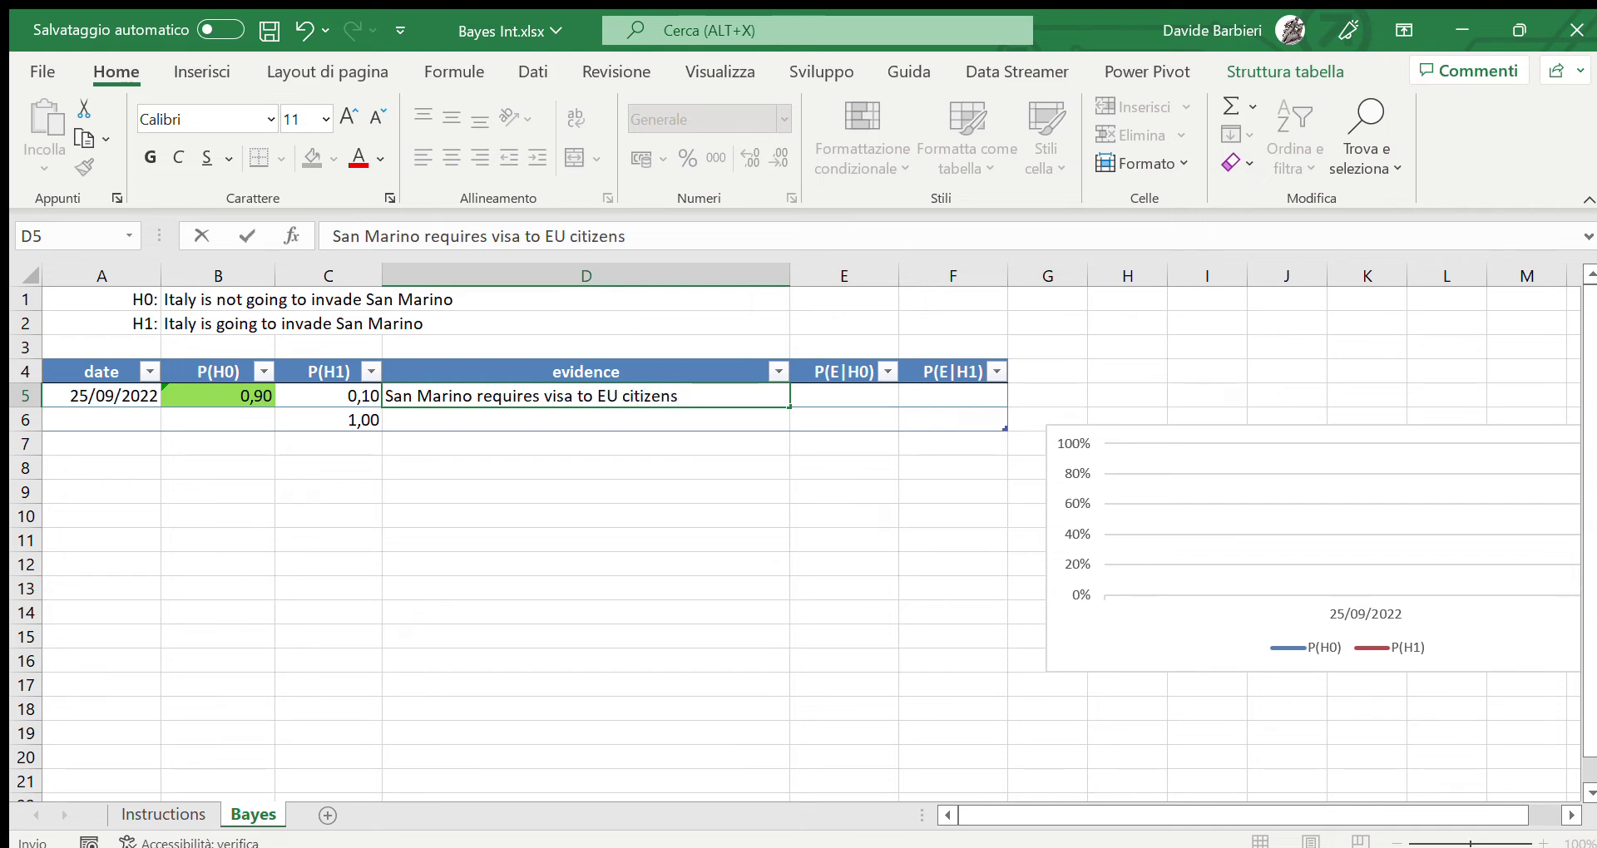
{"action": "key", "text": "Tab"}
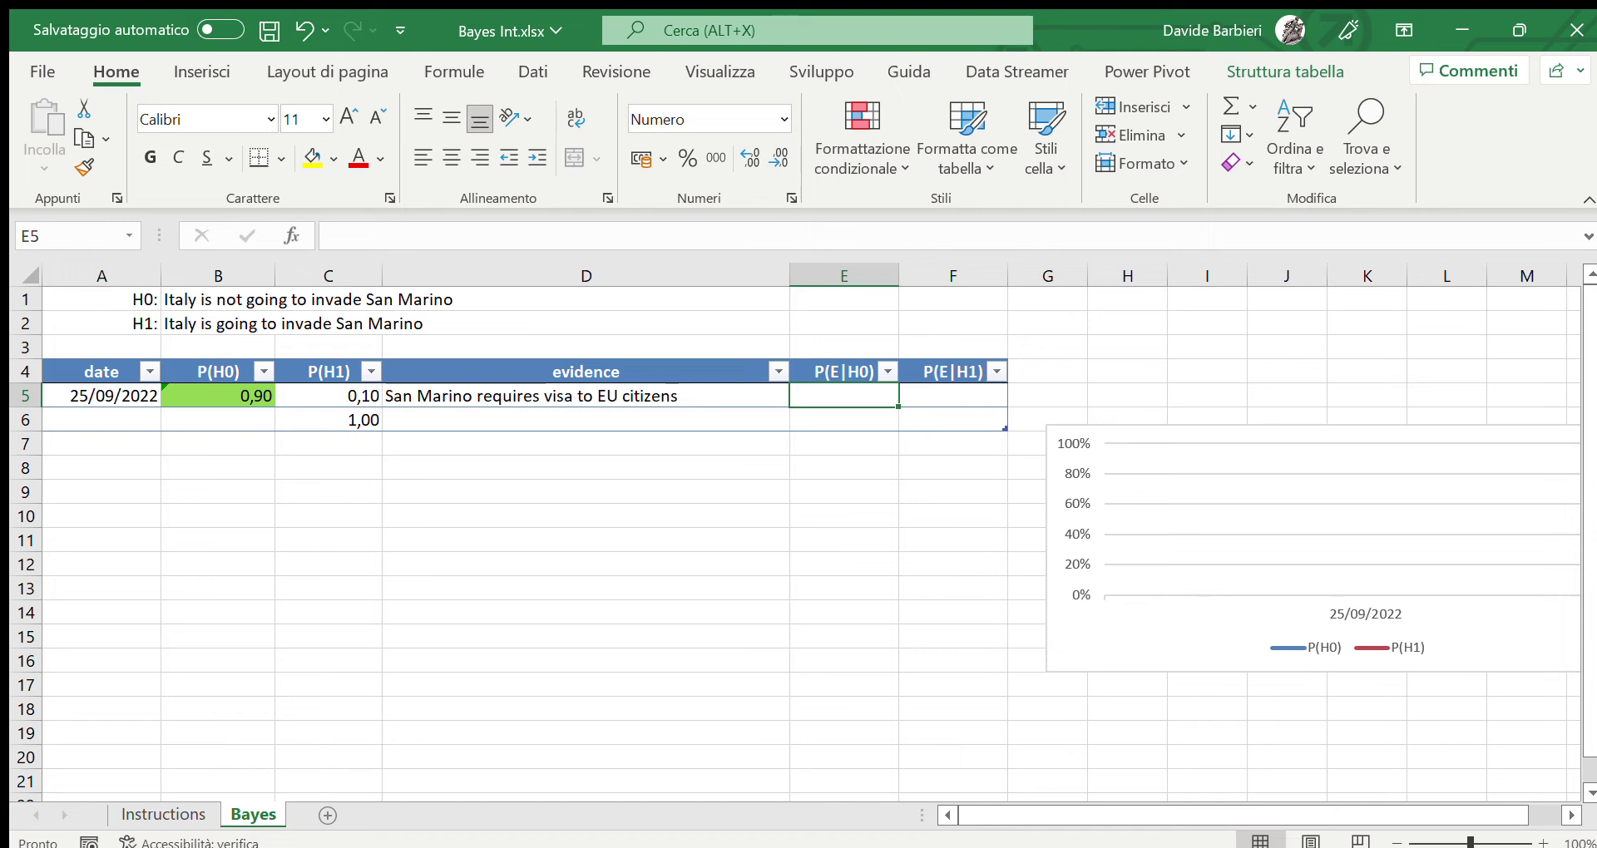
Step: Enter likelihoods 0,3 in E5 and 0,9 in F5, updating row 6 to 0,75/0,25
{"action": "type", "text": "0,3"}
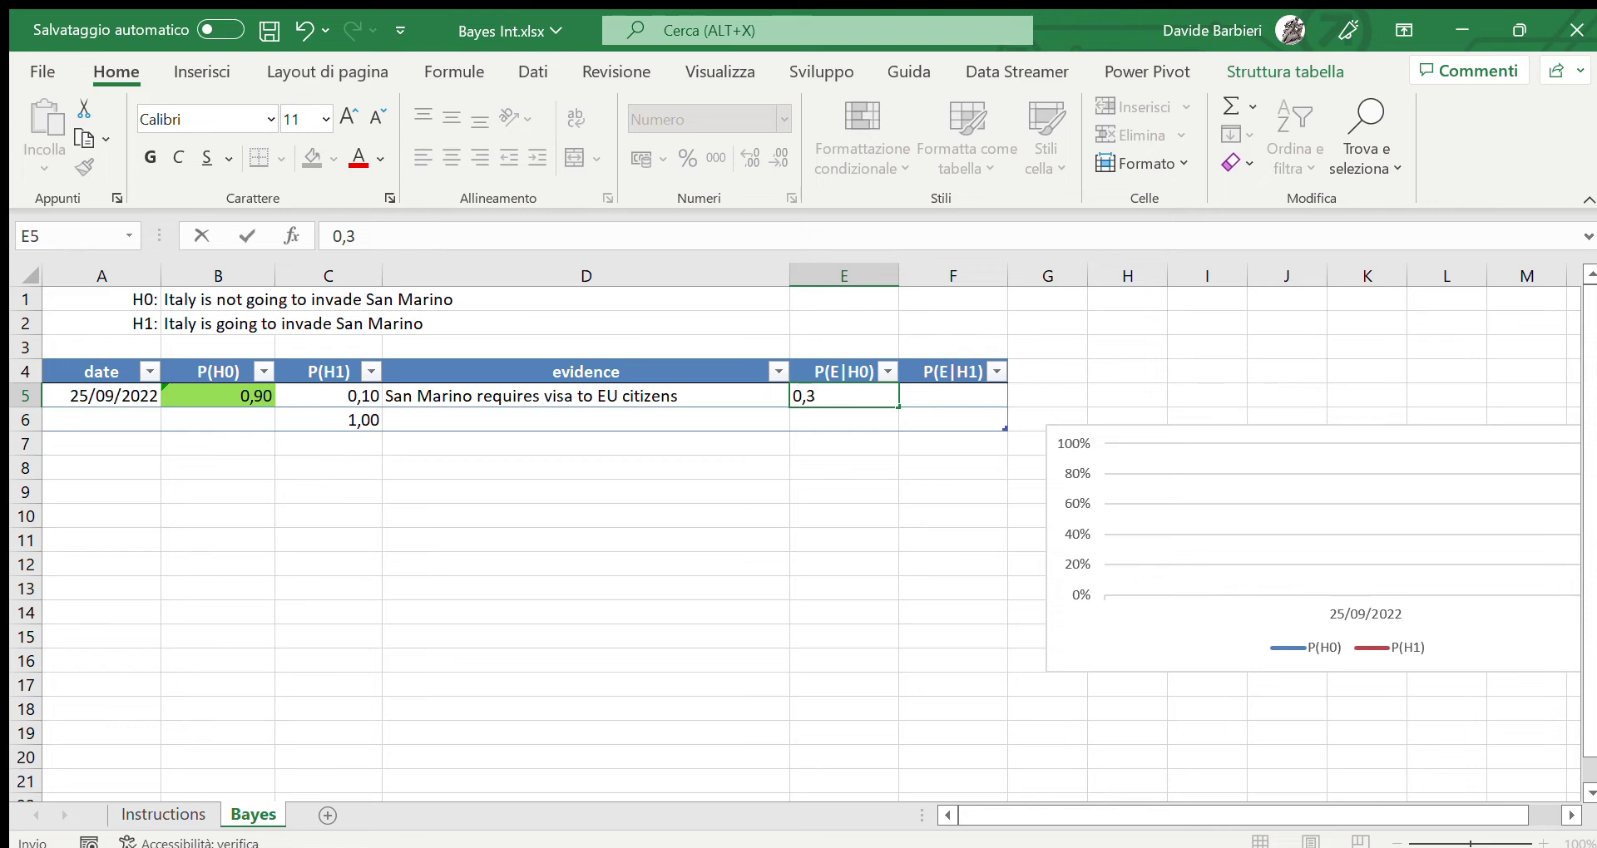
{"action": "key", "text": "Tab"}
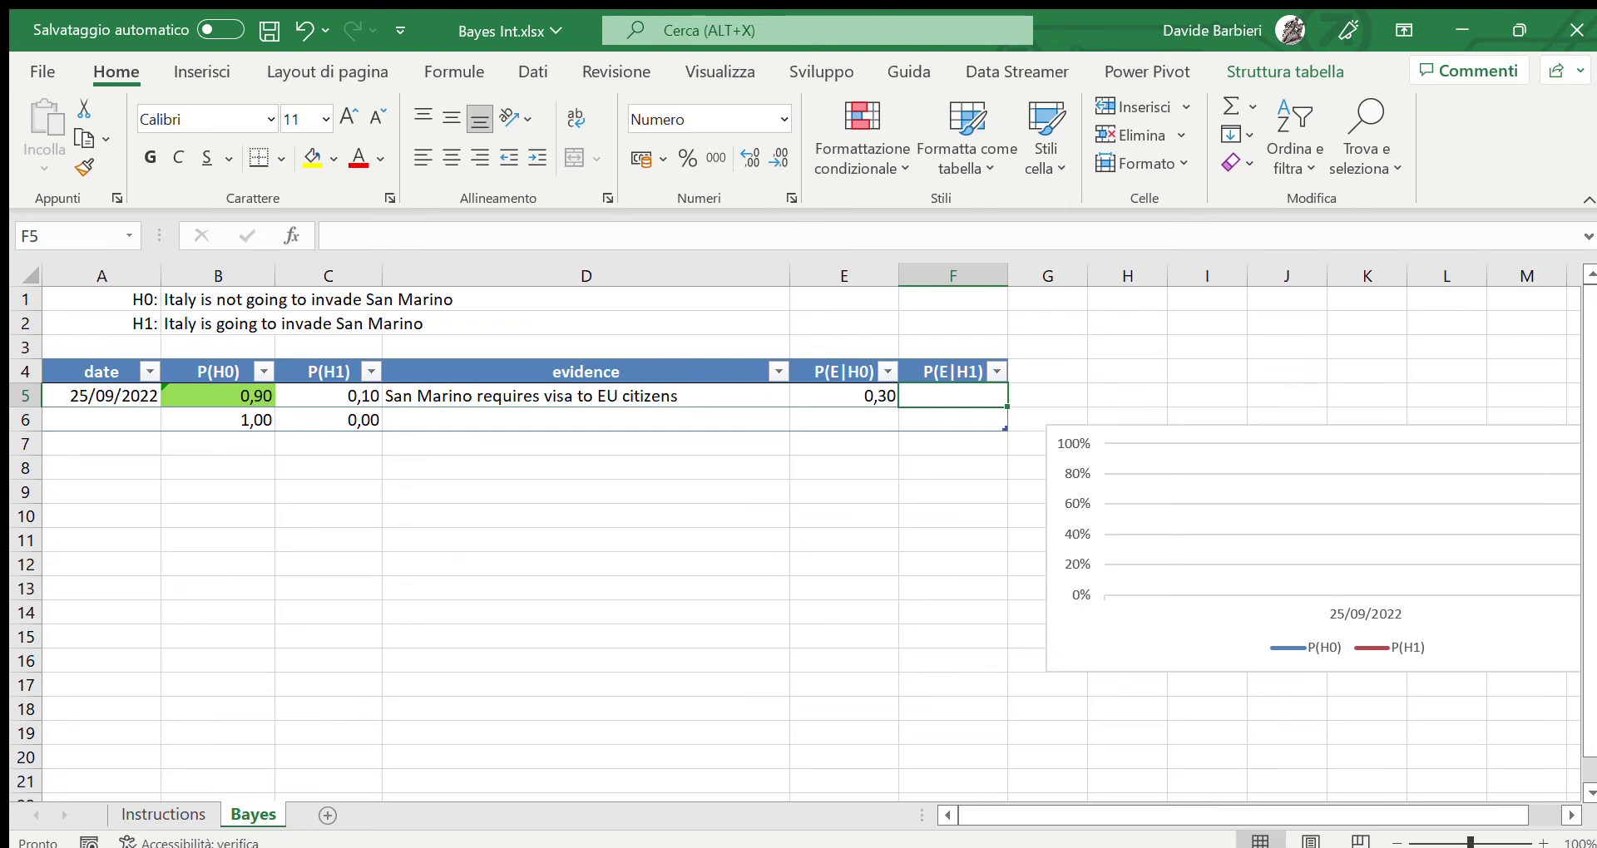
{"action": "type", "text": "0,9"}
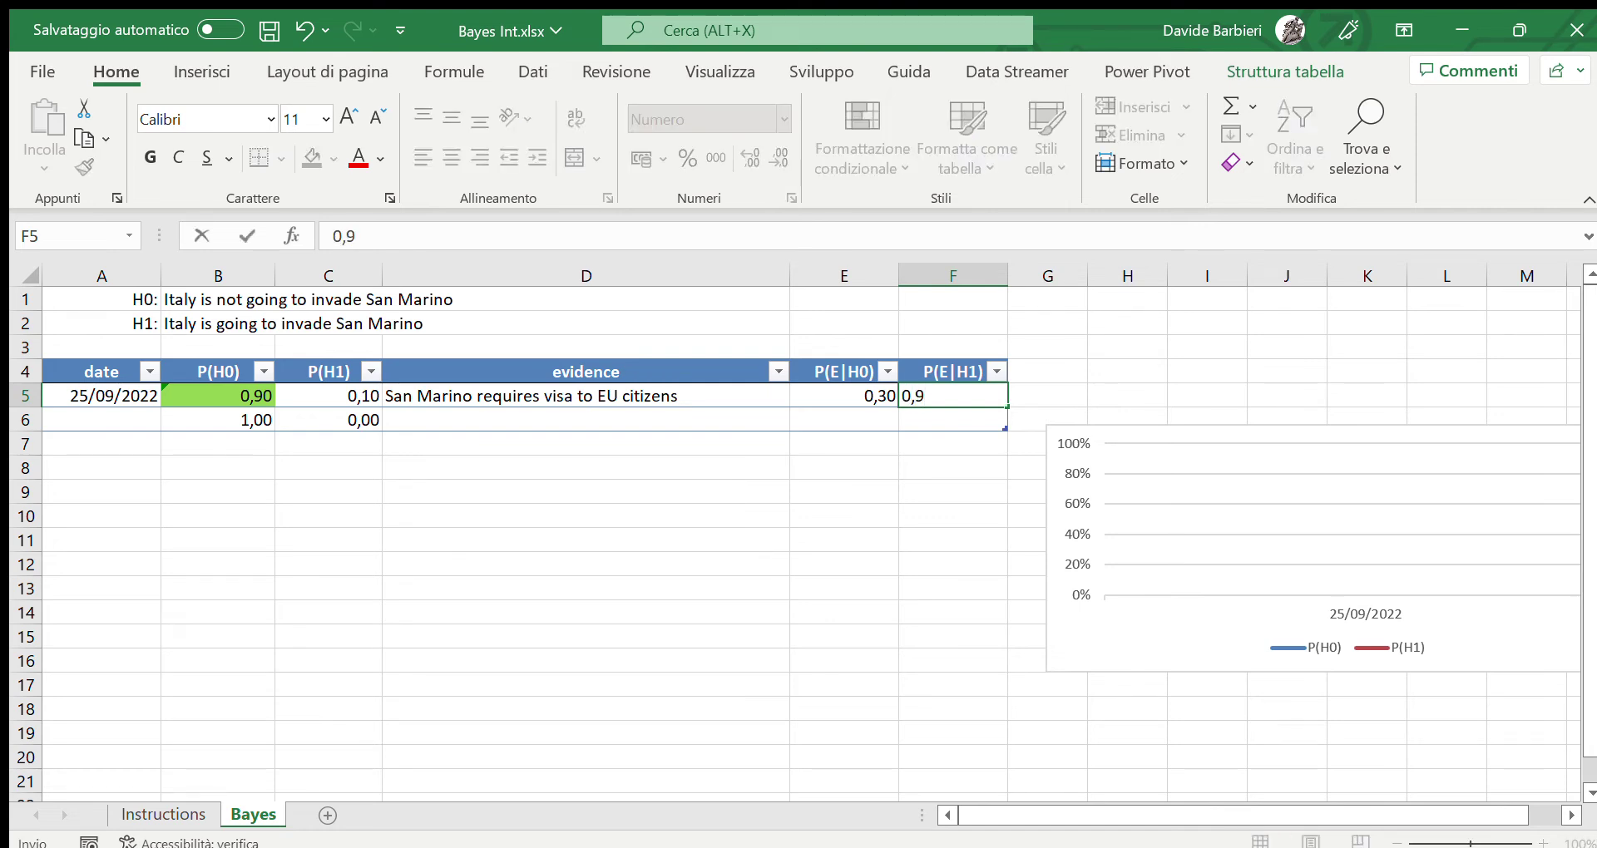
{"action": "key", "text": "Return"}
{"action": "key", "text": "Left"}
{"action": "key", "text": "Left"}
{"action": "key", "text": "Left"}
{"action": "key", "text": "Left"}
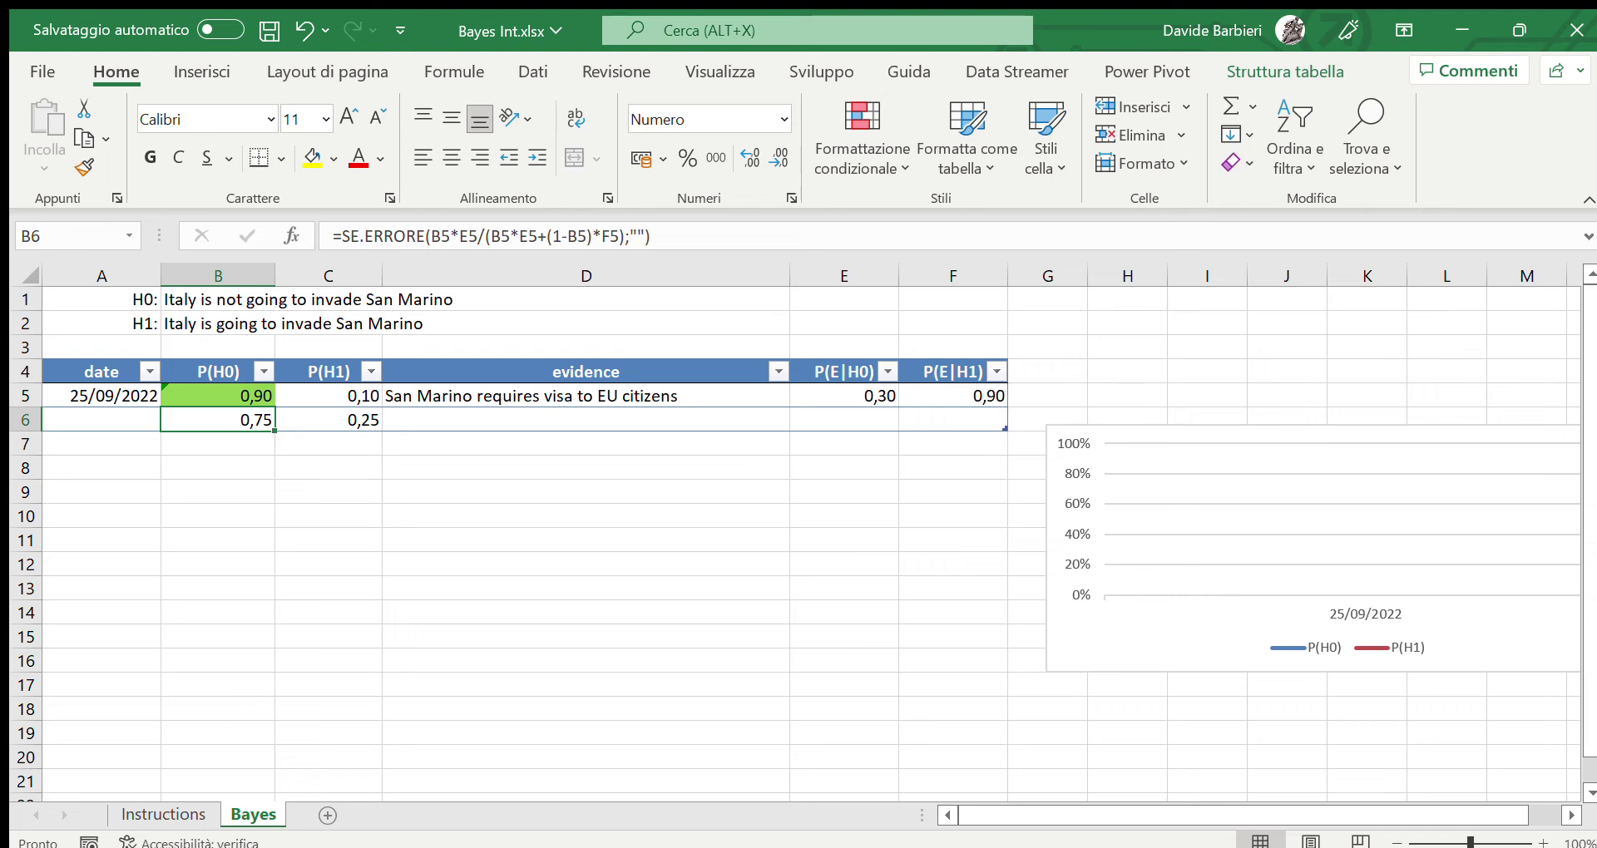
Step: Fill row 6 with date 27-9 and evidence 'Italy has deployed troops to the province of Rimini'
{"action": "left_click", "coordinate": [328, 420]}
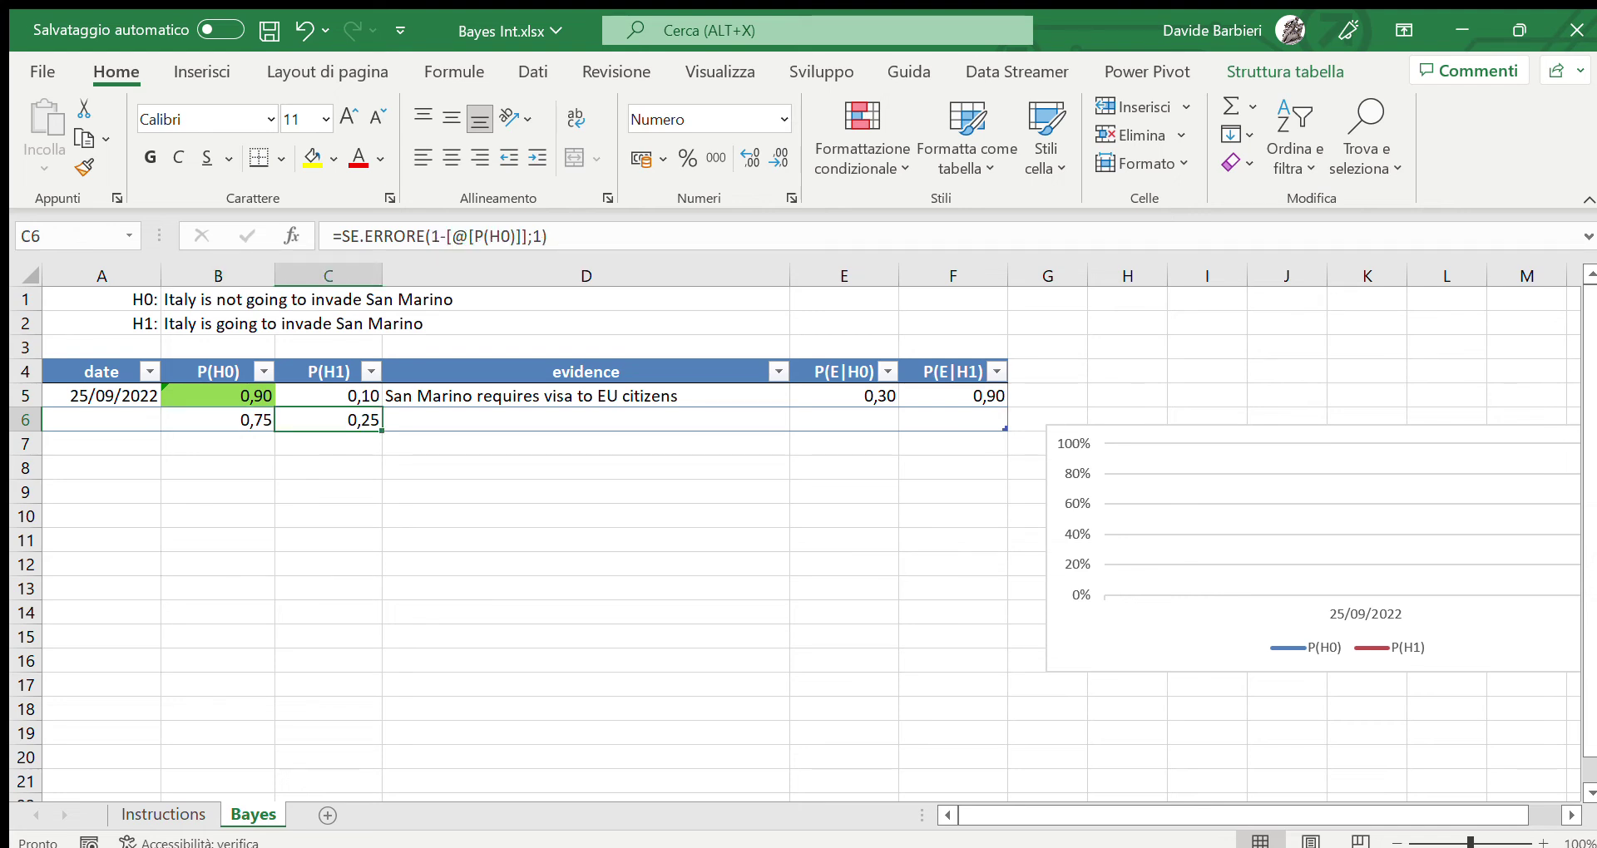
{"action": "left_click", "coordinate": [218, 419]}
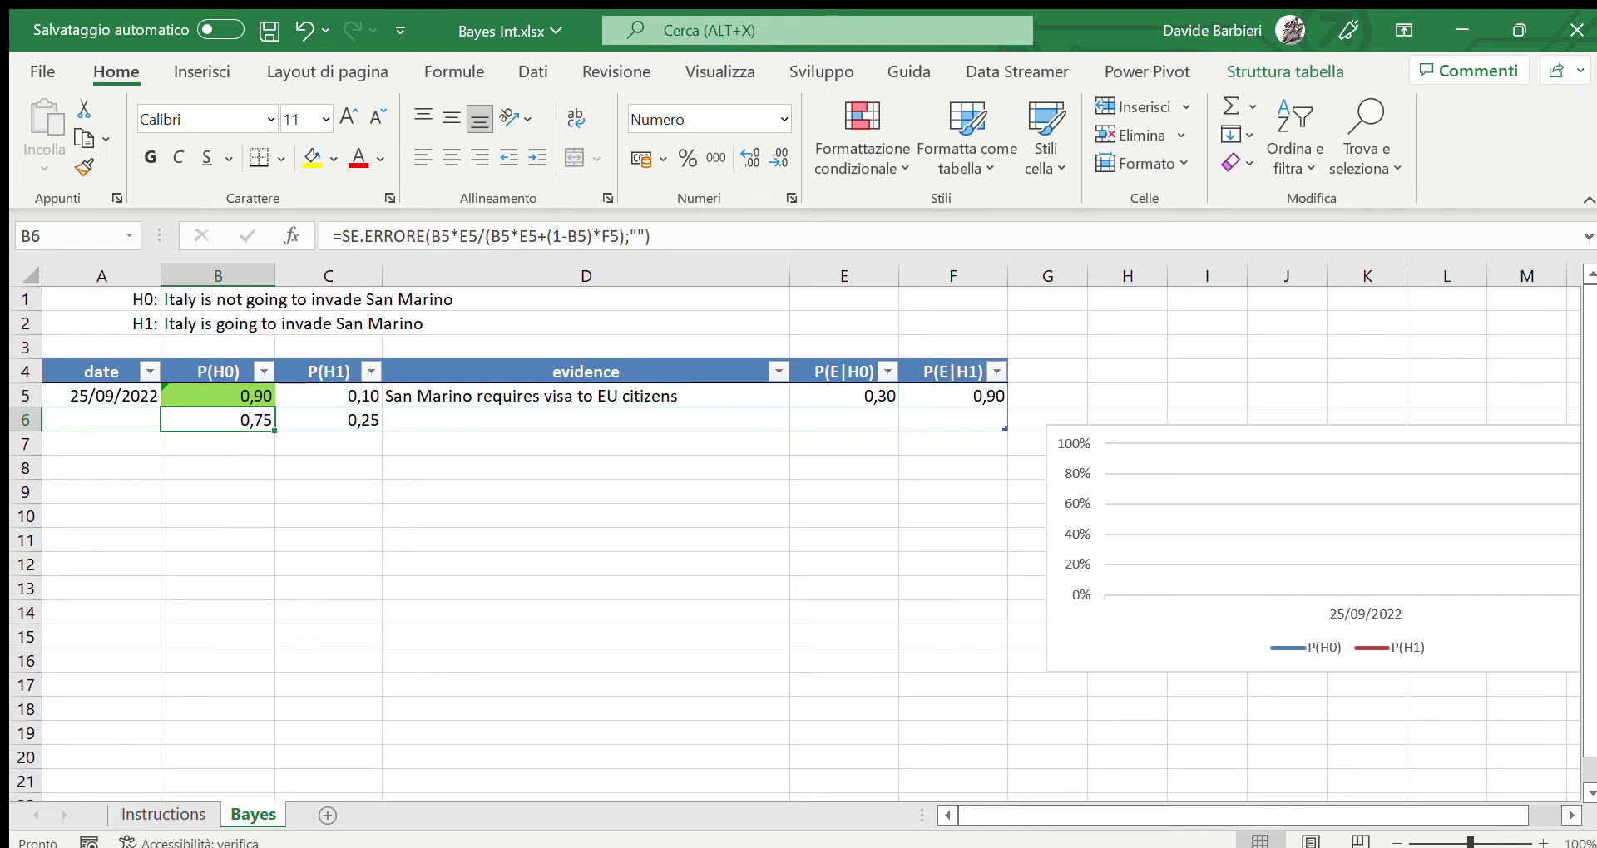
{"action": "left_click", "coordinate": [102, 420]}
{"action": "type", "text": "27-9"}
{"action": "key", "text": "Tab"}
{"action": "key", "text": "Tab"}
{"action": "key", "text": "Tab"}
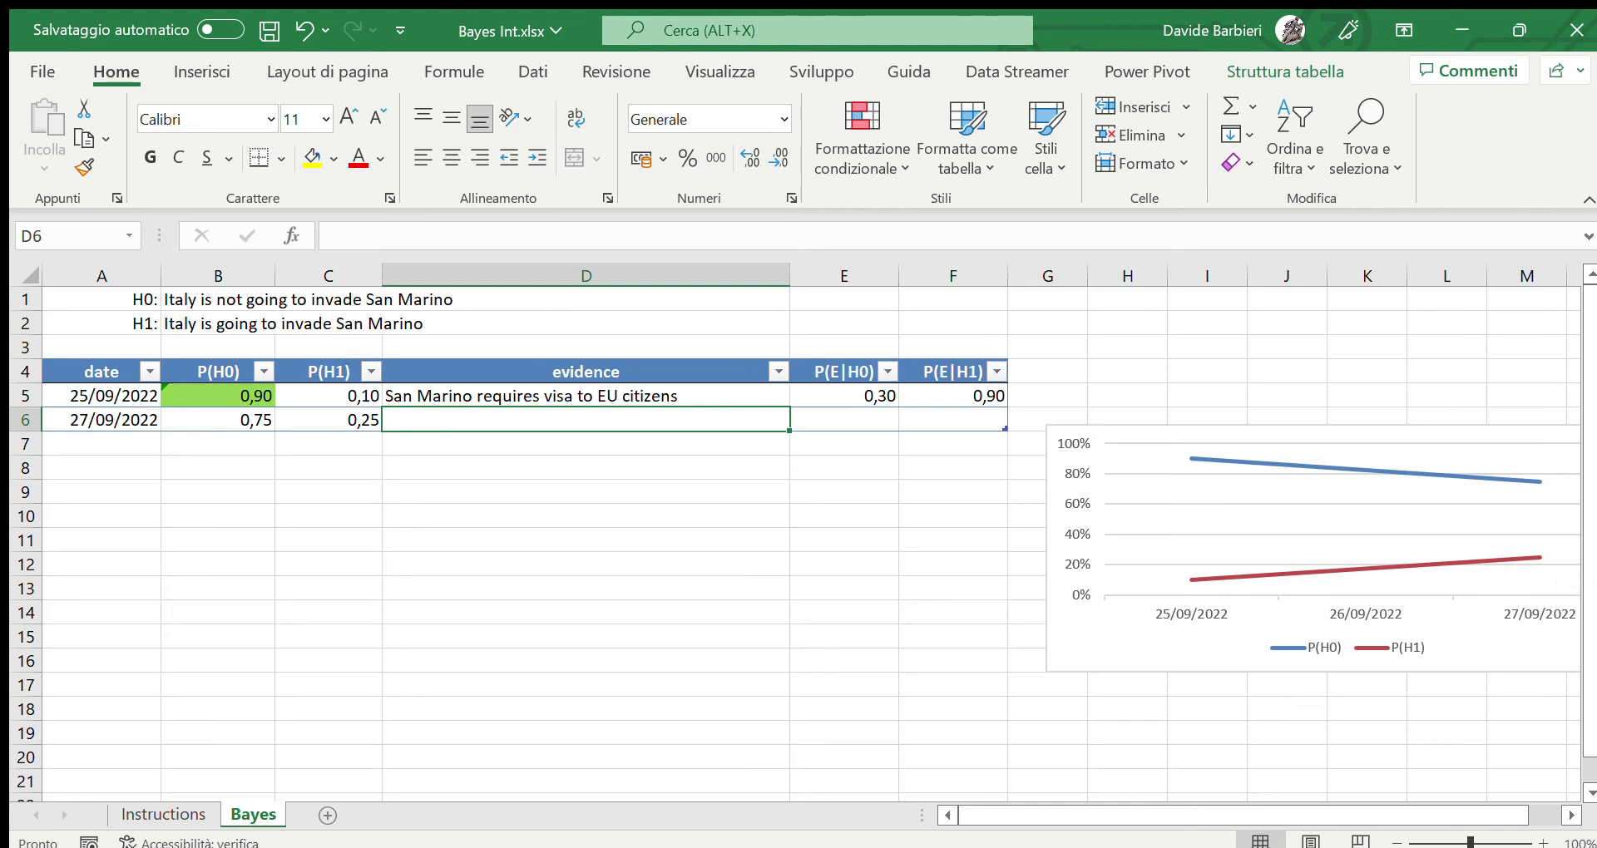
{"action": "type", "text": "Italy"}
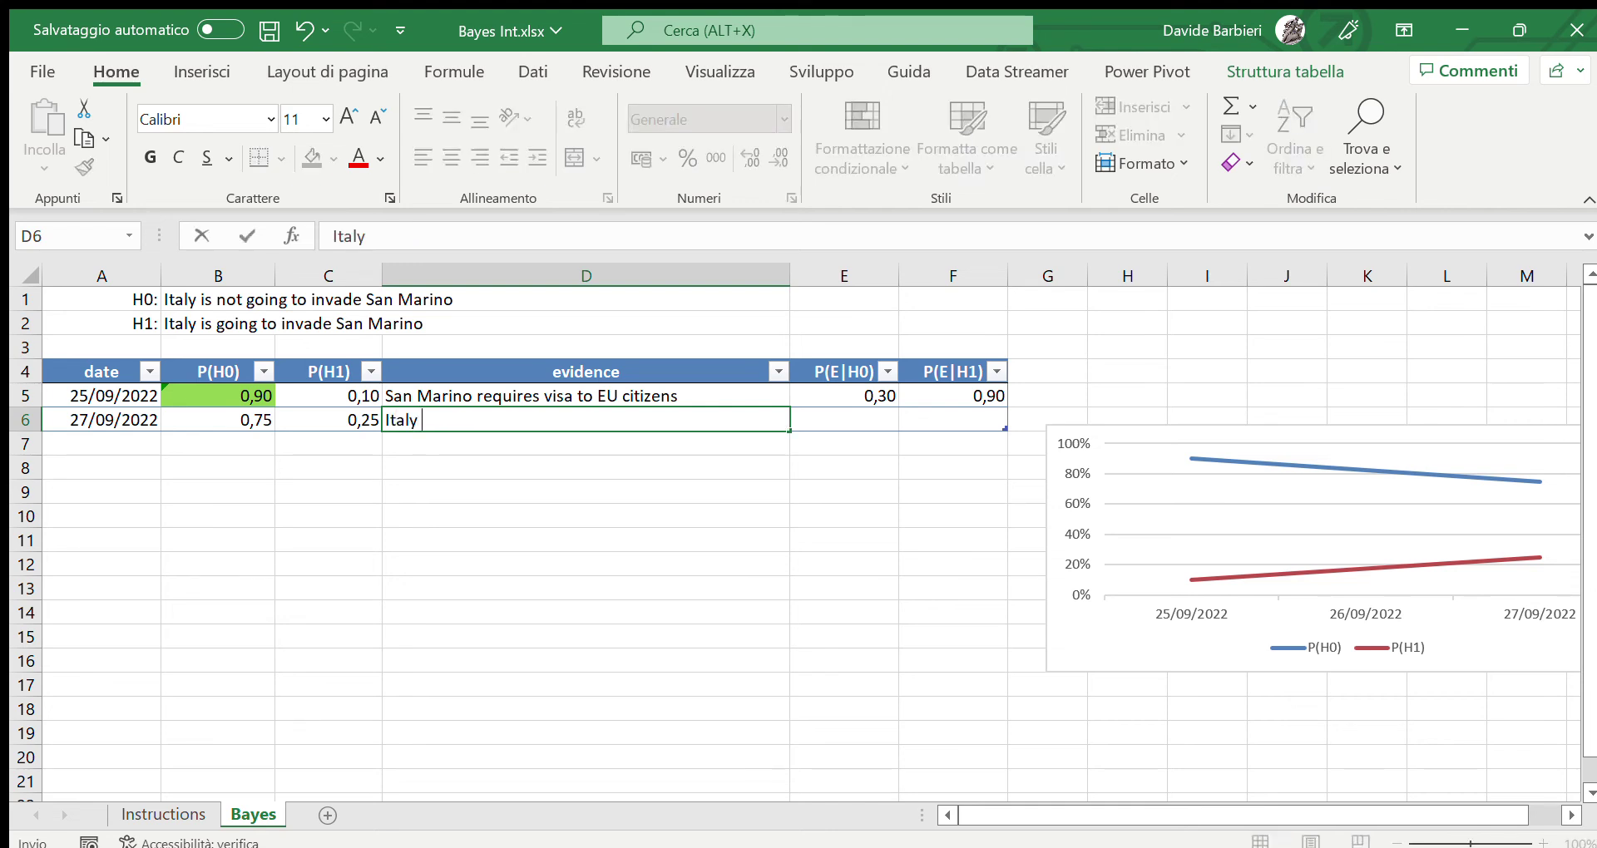
{"action": "type", "text": " has deploy"}
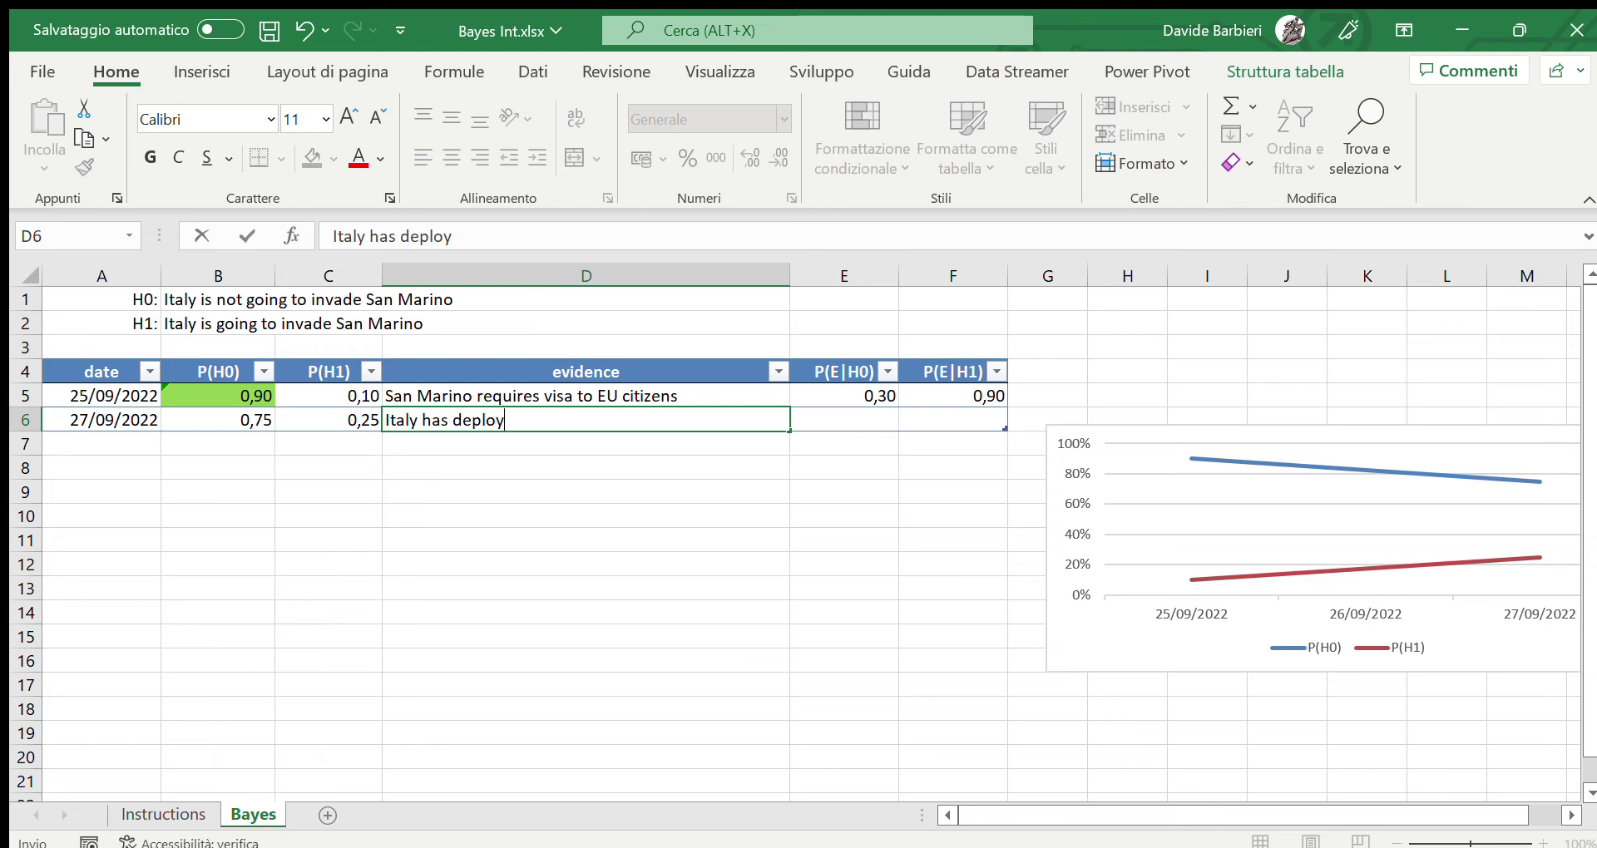
{"action": "type", "text": "ed troops to the pr"}
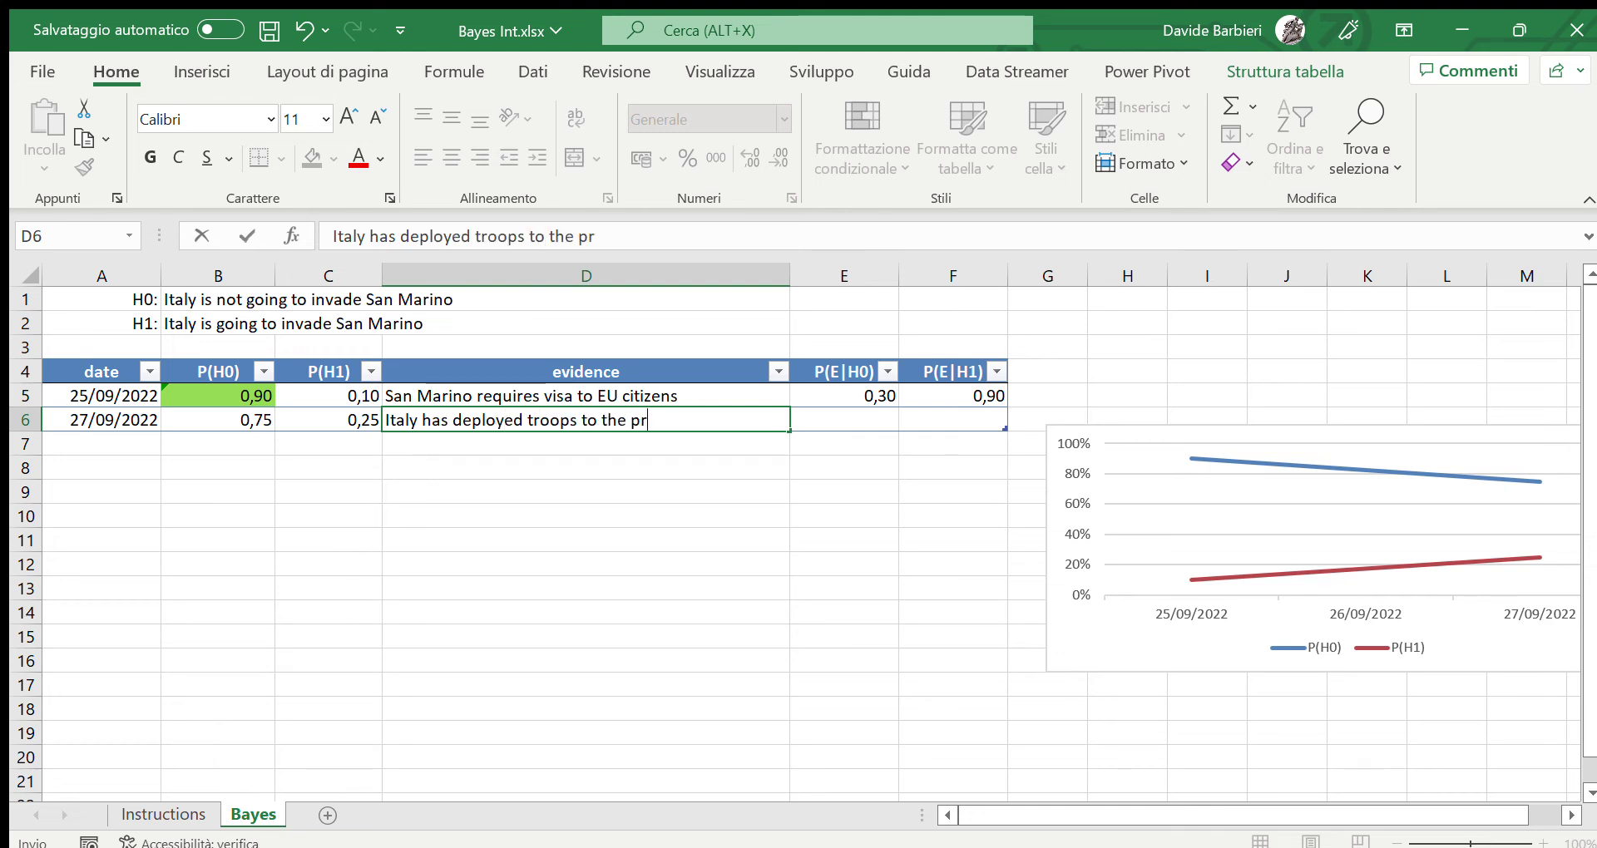
{"action": "type", "text": "ovince of"}
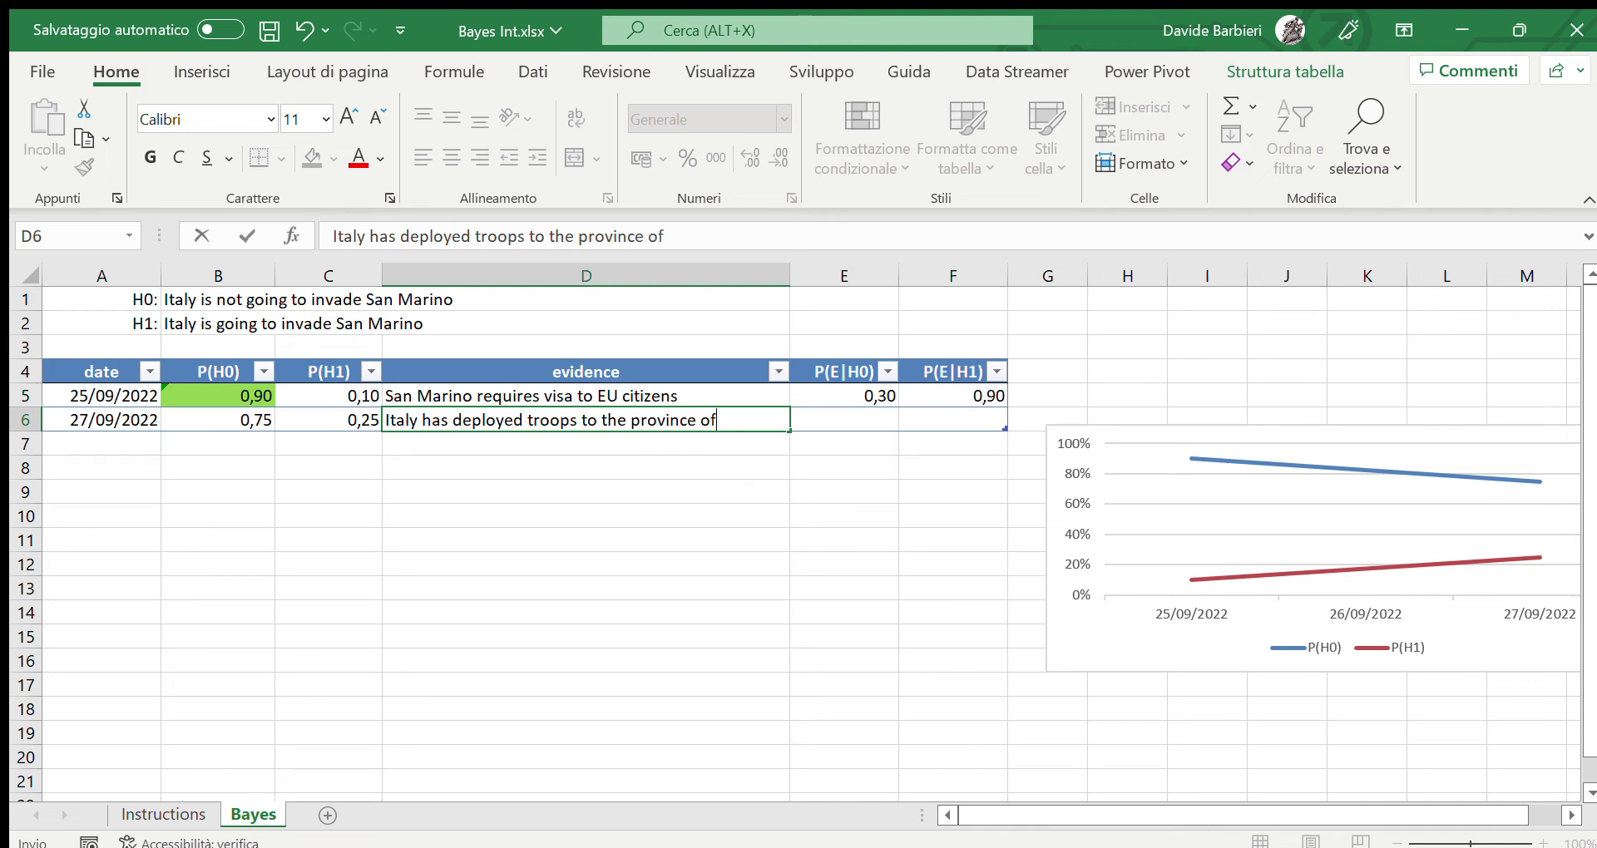
{"action": "type", "text": " Rimini"}
{"action": "key", "text": "Tab"}
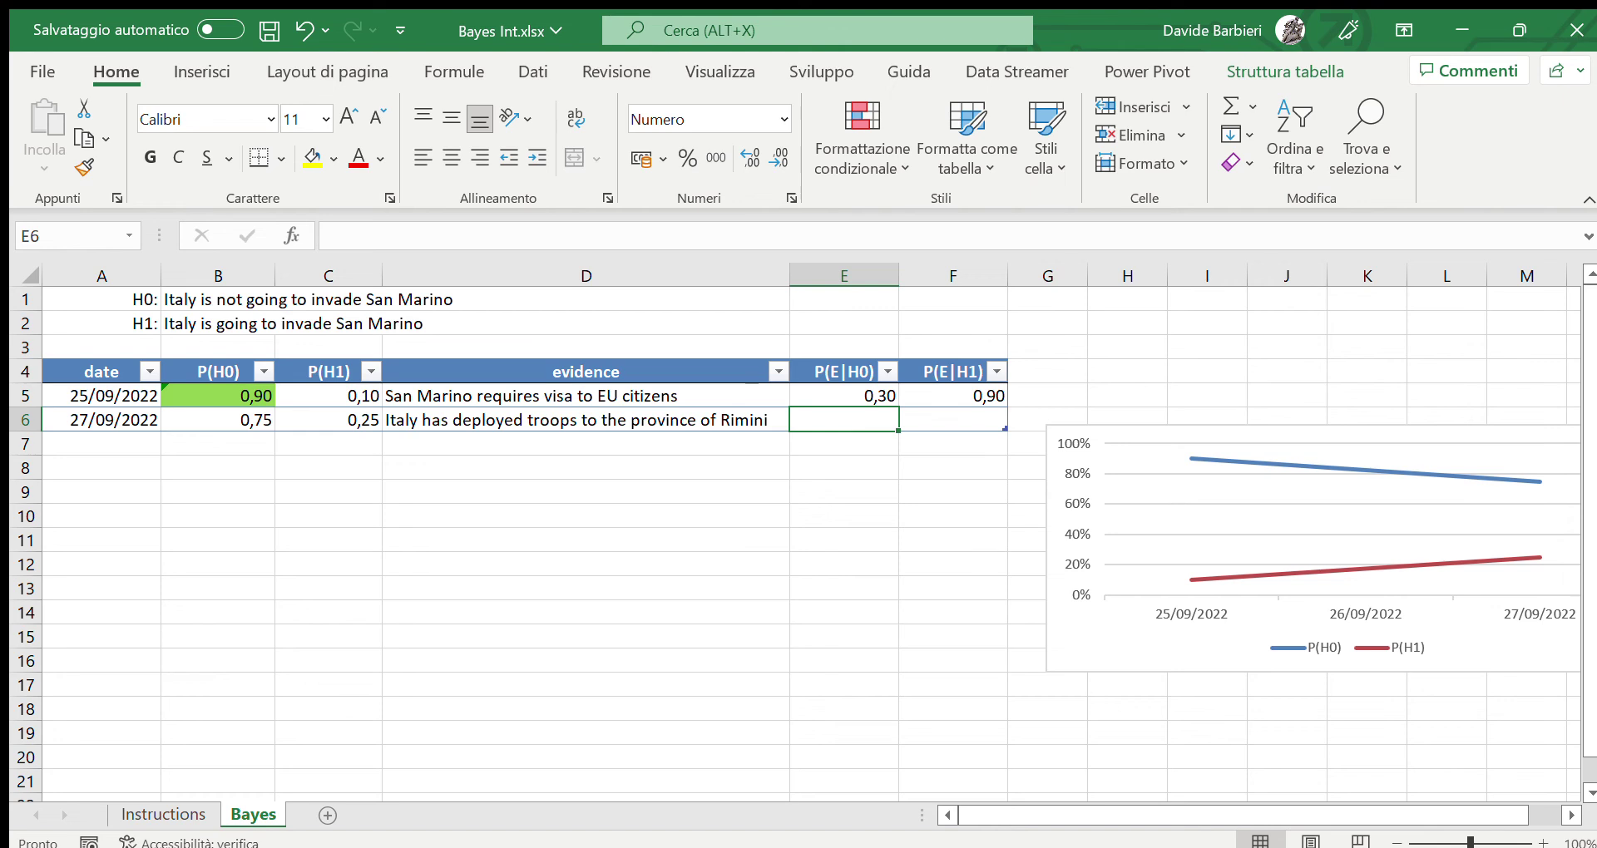
Step: Enter likelihoods 0,2 in E6 and 0,8 in F6 for the Rimini evidence
{"action": "type", "text": "0,2"}
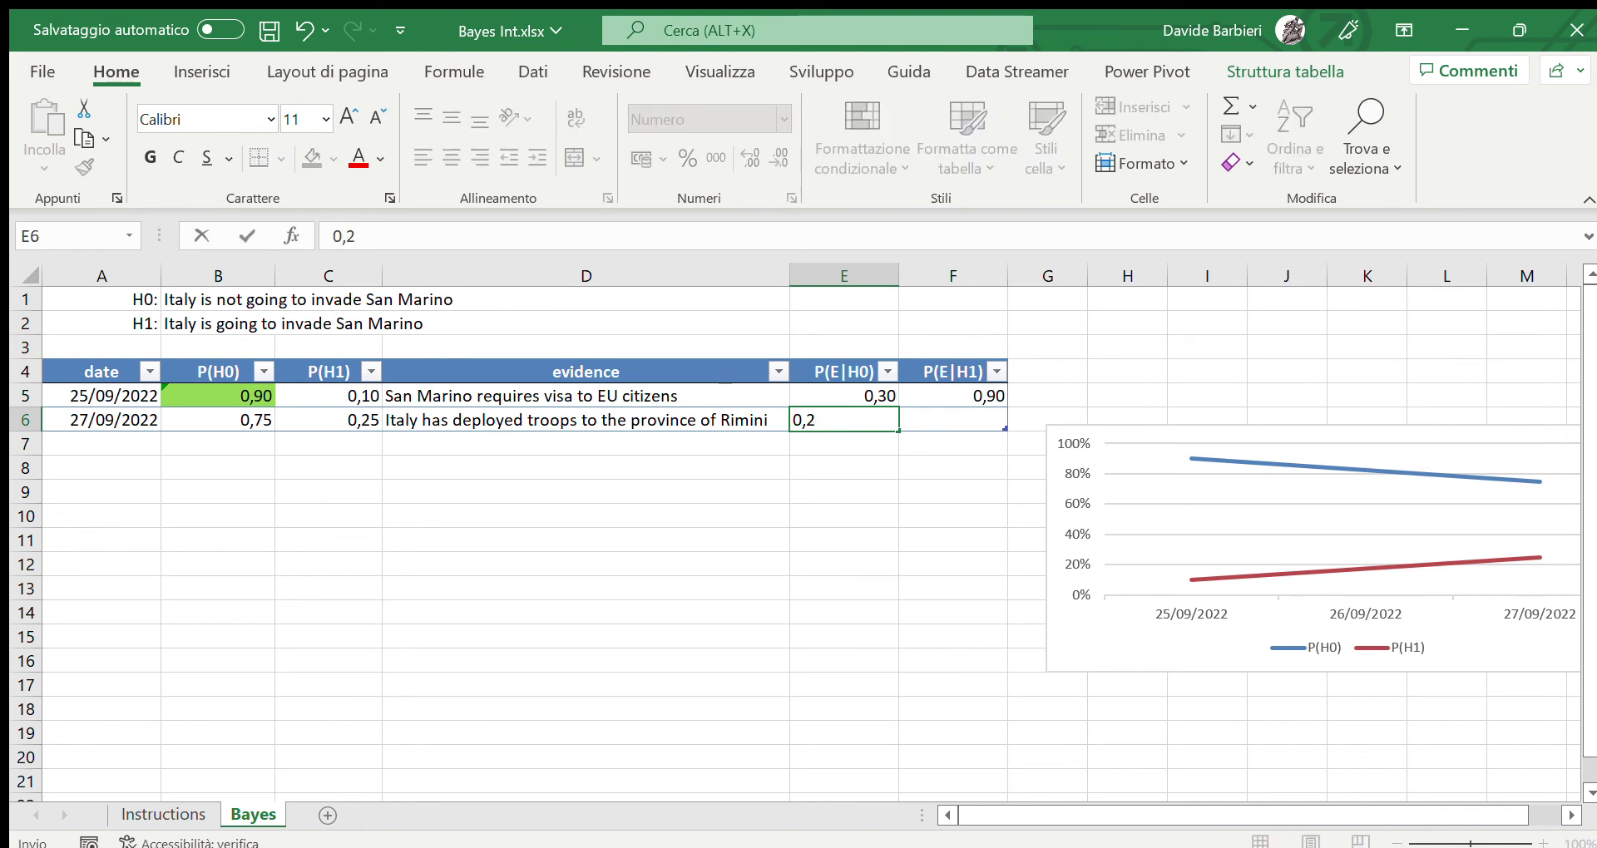
{"action": "key", "text": "Tab"}
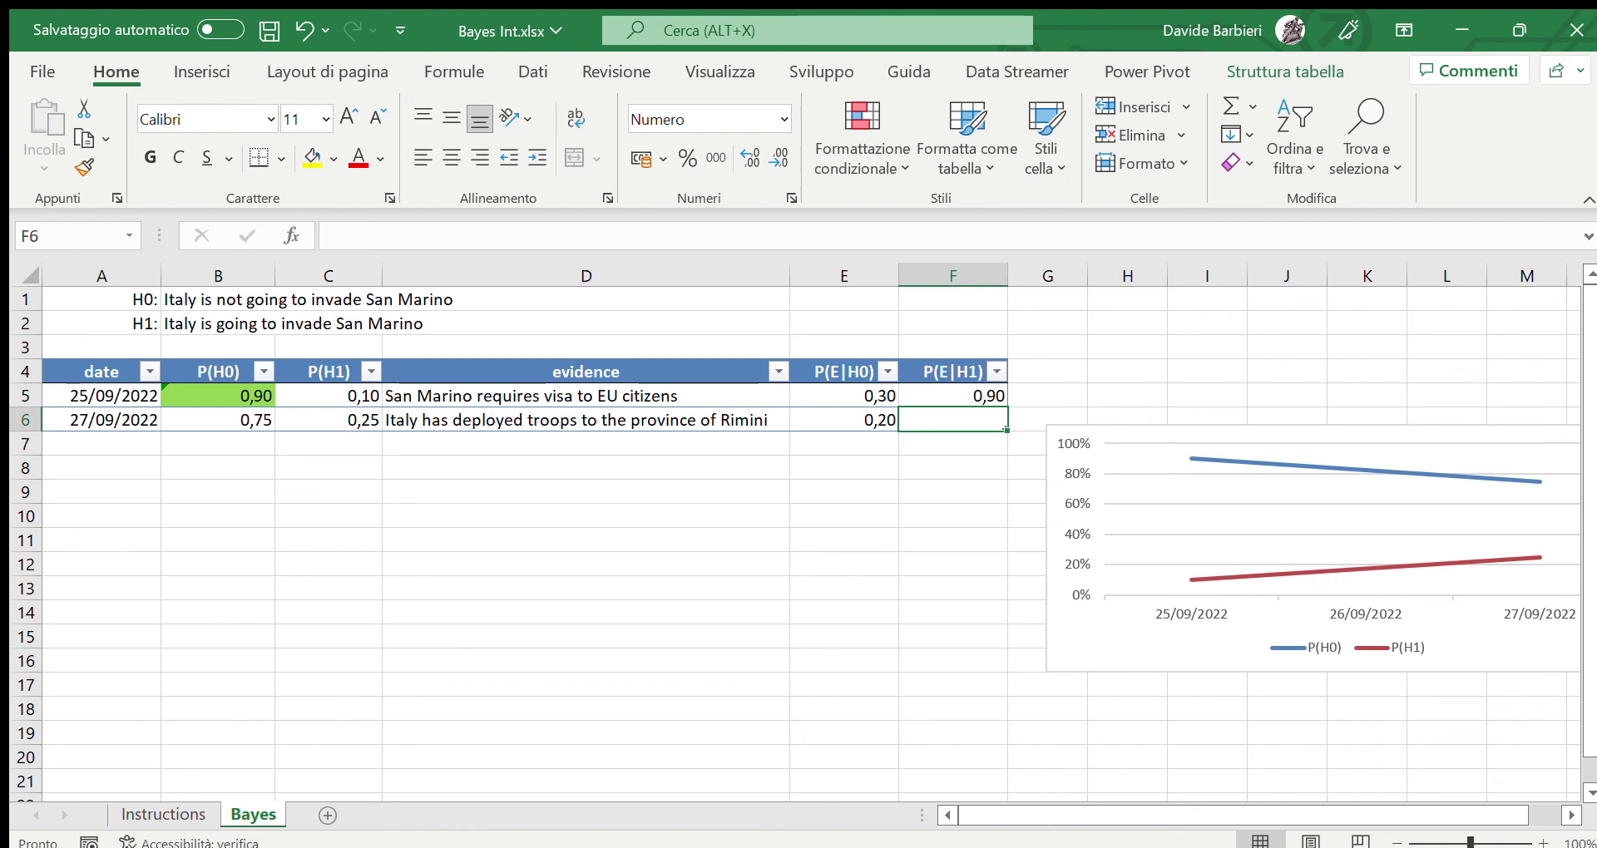
{"action": "type", "text": "0,"}
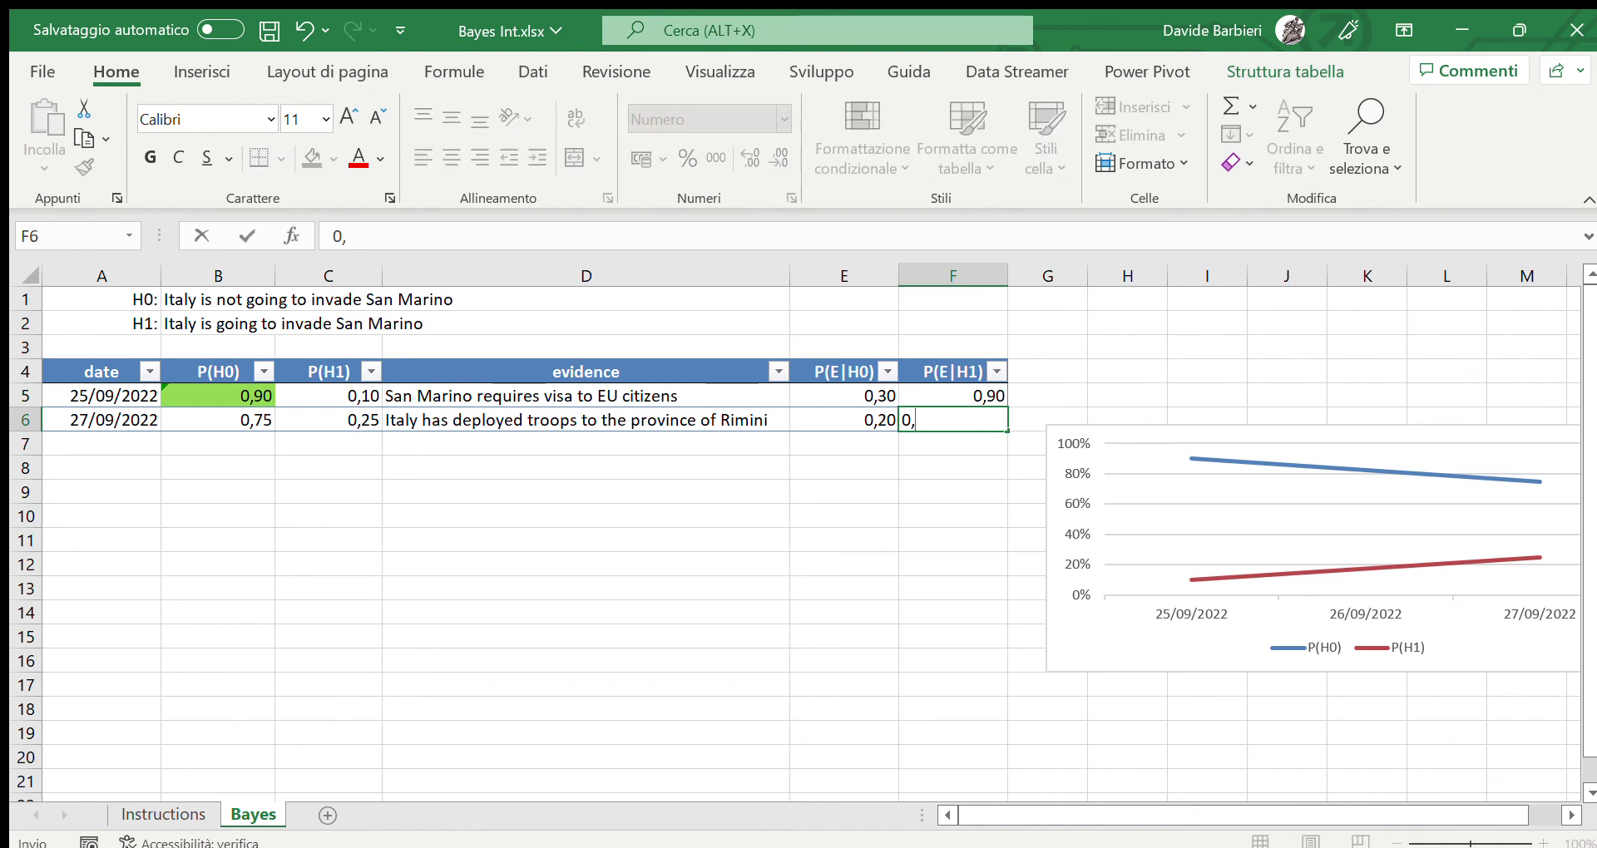
{"action": "type", "text": "8"}
{"action": "key", "text": "Return"}
{"action": "key", "text": "Left"}
{"action": "key", "text": "Left"}
{"action": "key", "text": "Left"}
{"action": "key", "text": "Left"}
{"action": "key", "text": "Left"}
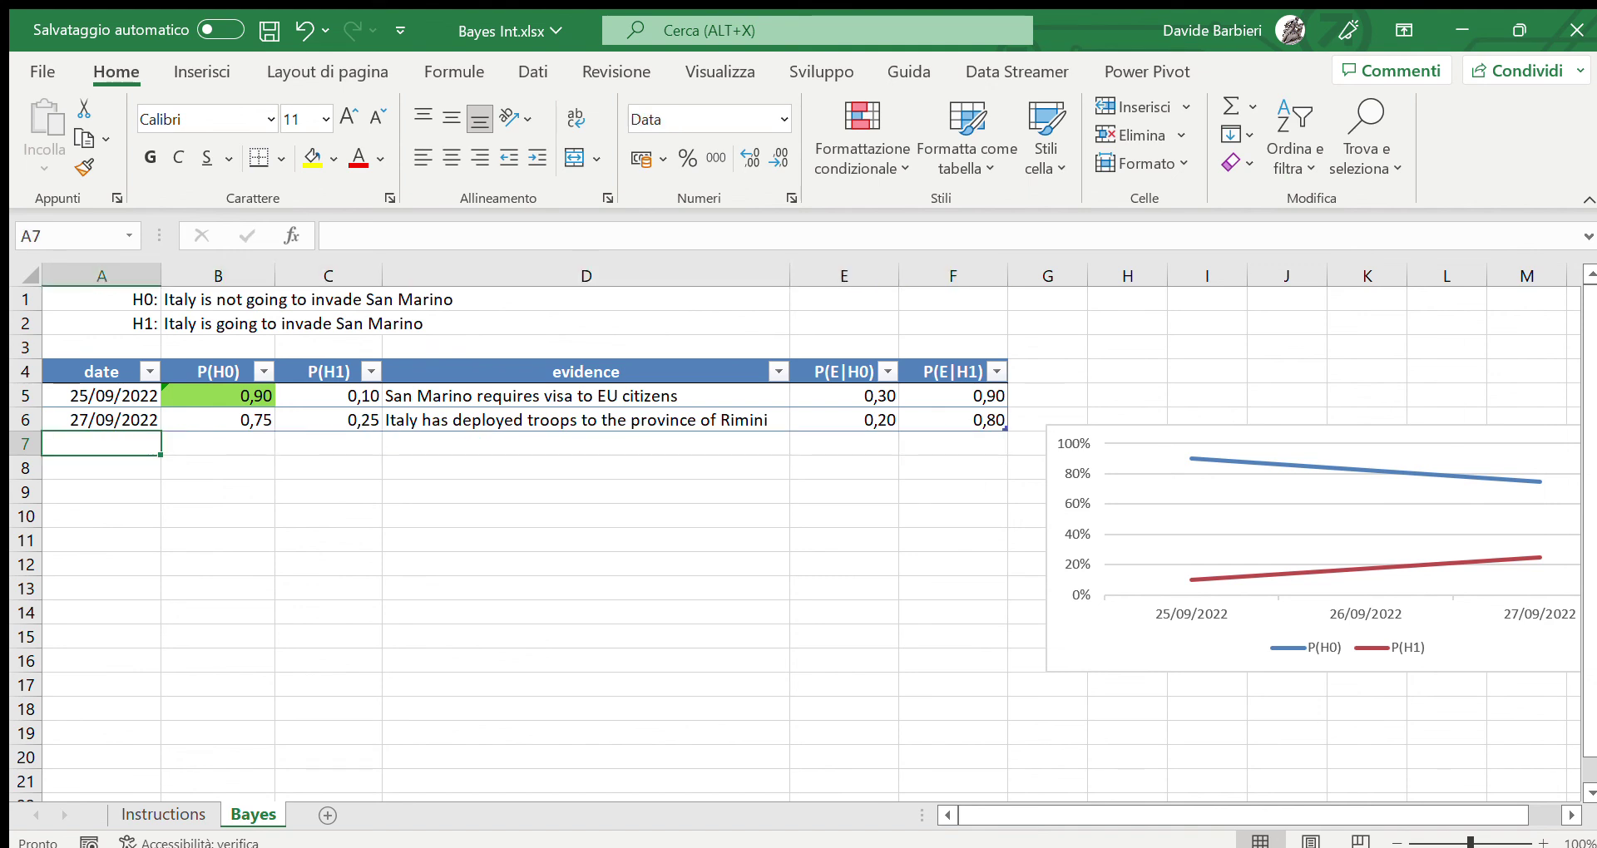
Step: Date row 7 as 29-9 to extend the table, showing P(H0) 0,43 and P(H1) 0,57
{"action": "type", "text": "29-9"}
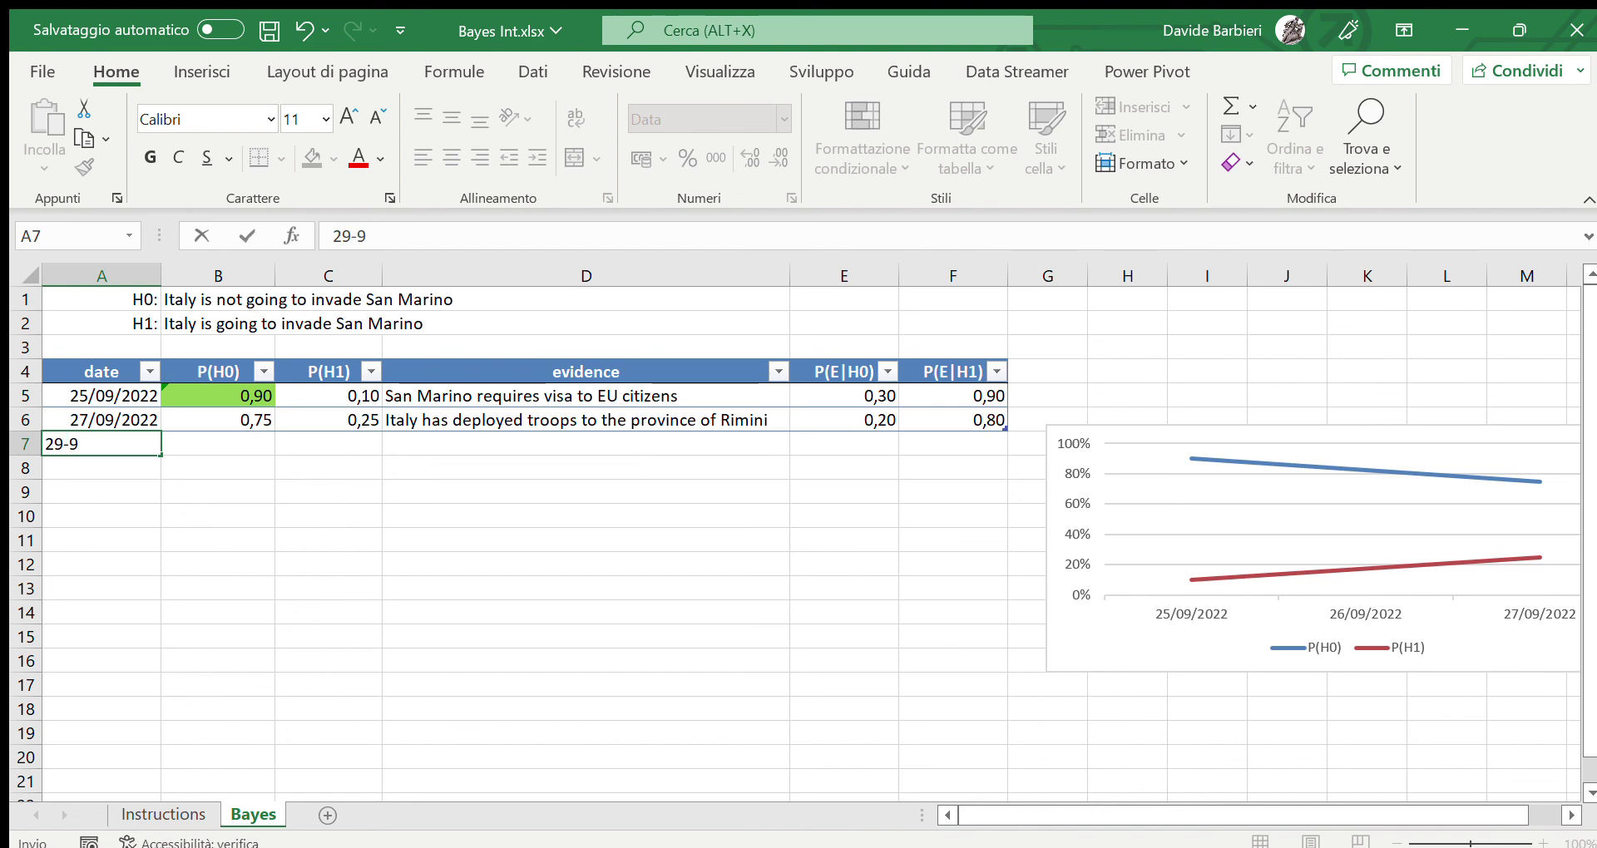
{"action": "key", "text": "Tab"}
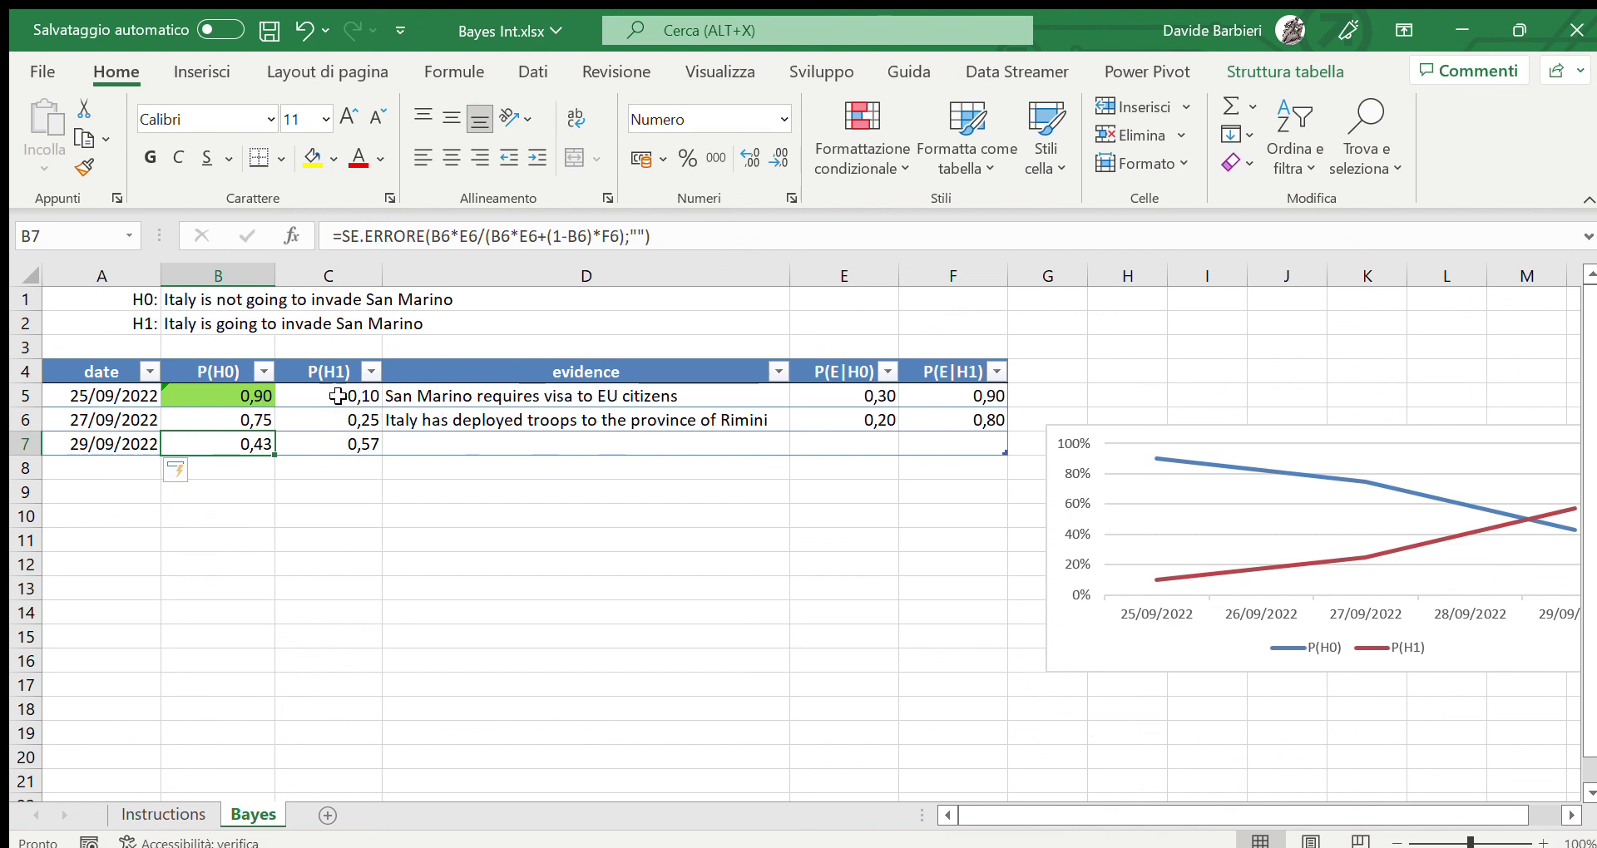
{"action": "left_click", "coordinate": [356, 444]}
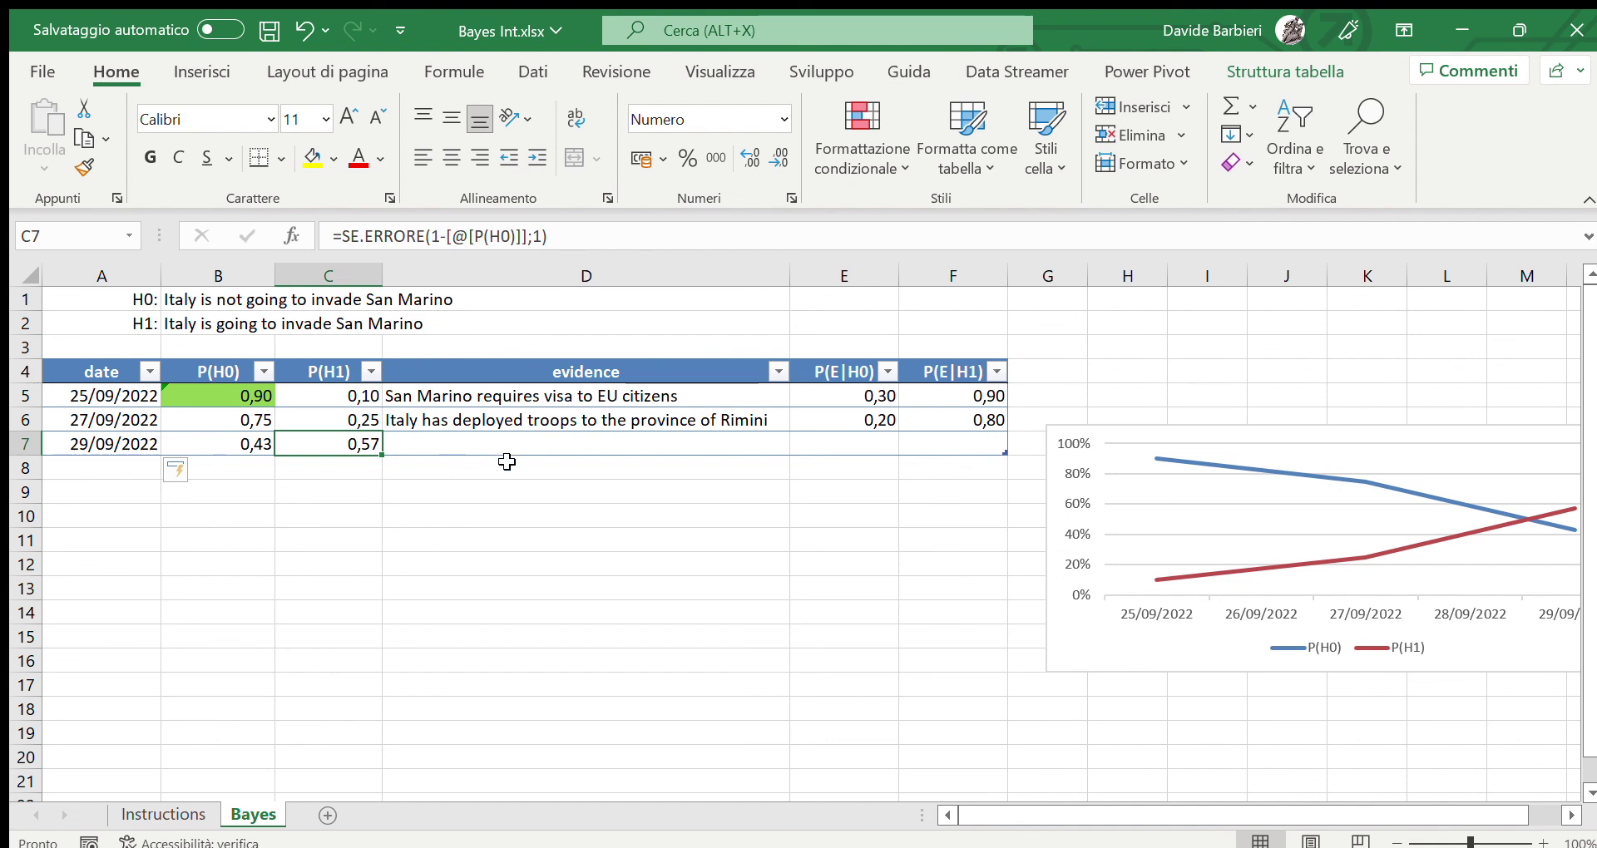
{"action": "left_click_drag", "start_coordinate": [1221, 811], "coordinate": [1321, 820]}
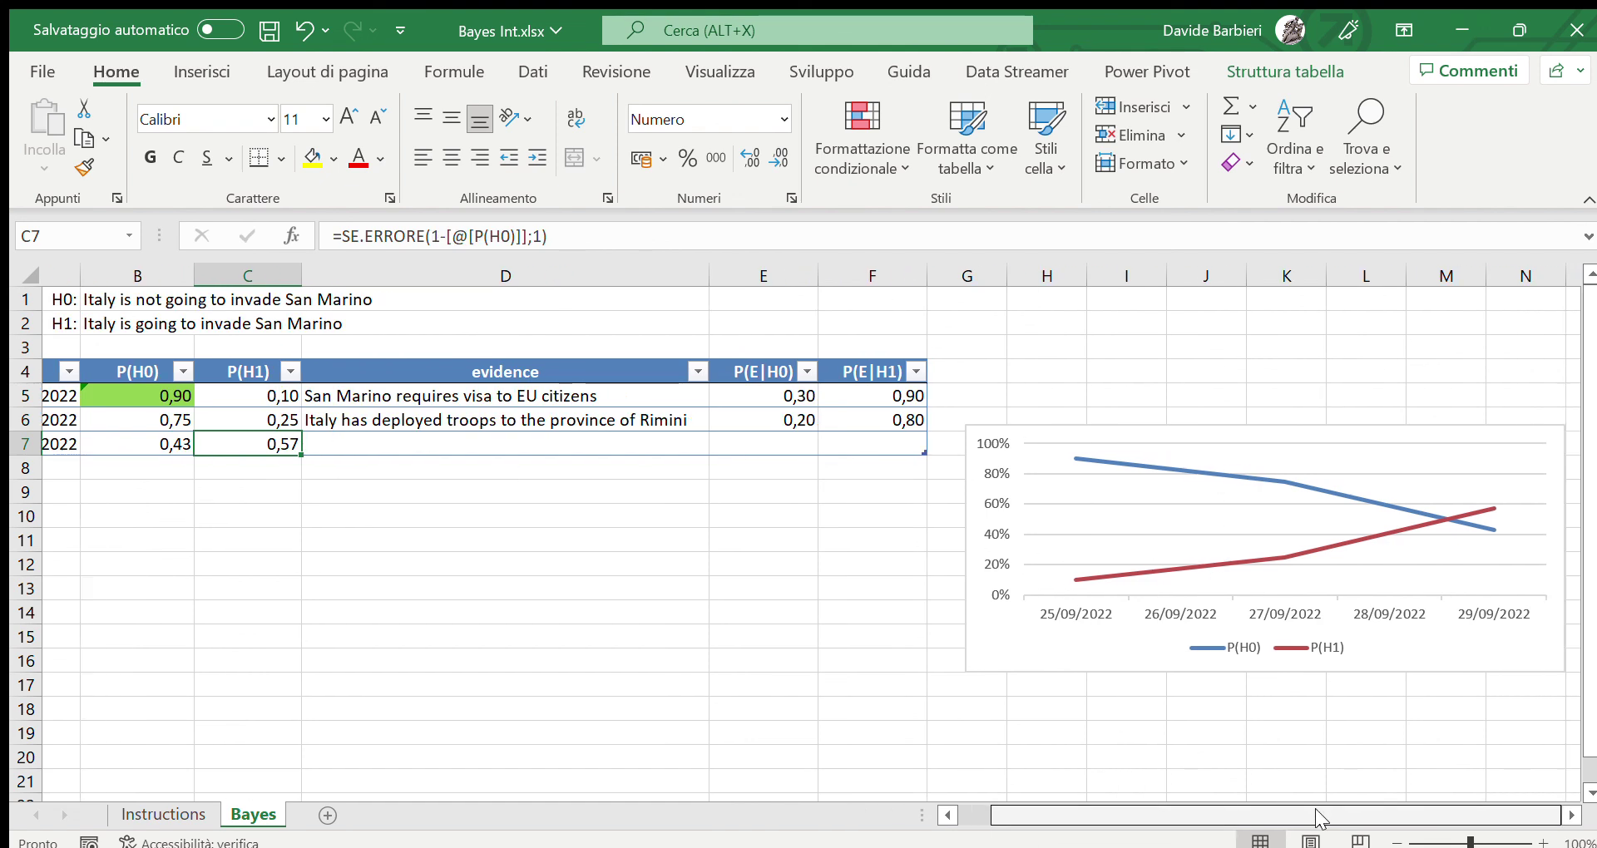